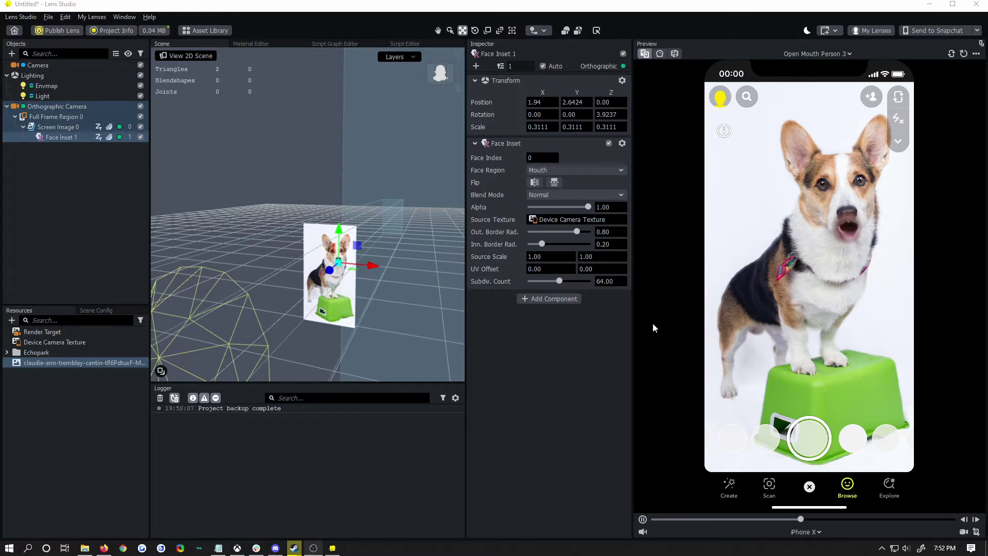
# Step: Inspect the screen image's and the mouth face inset's settings in the Inspector
pyautogui.click(76, 195)
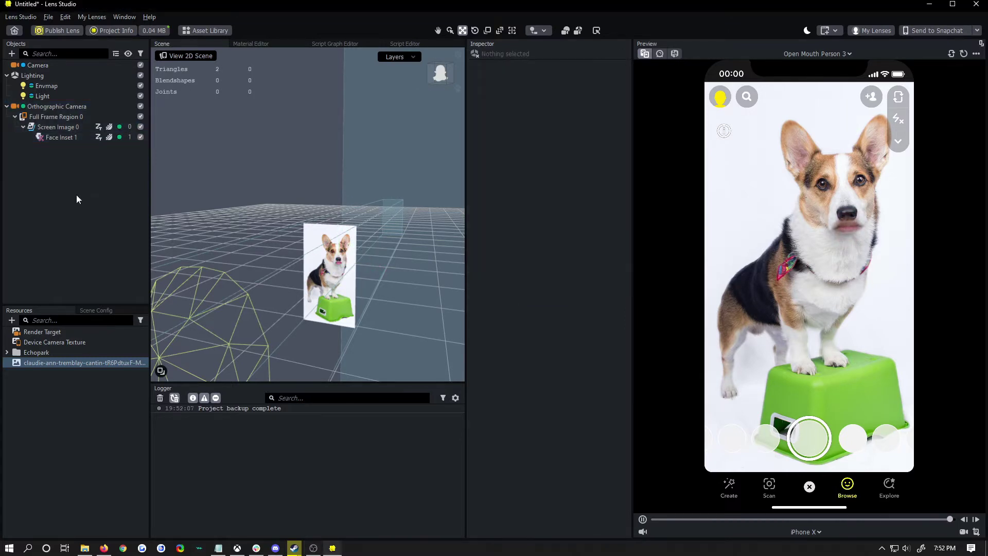
pyautogui.click(71, 126)
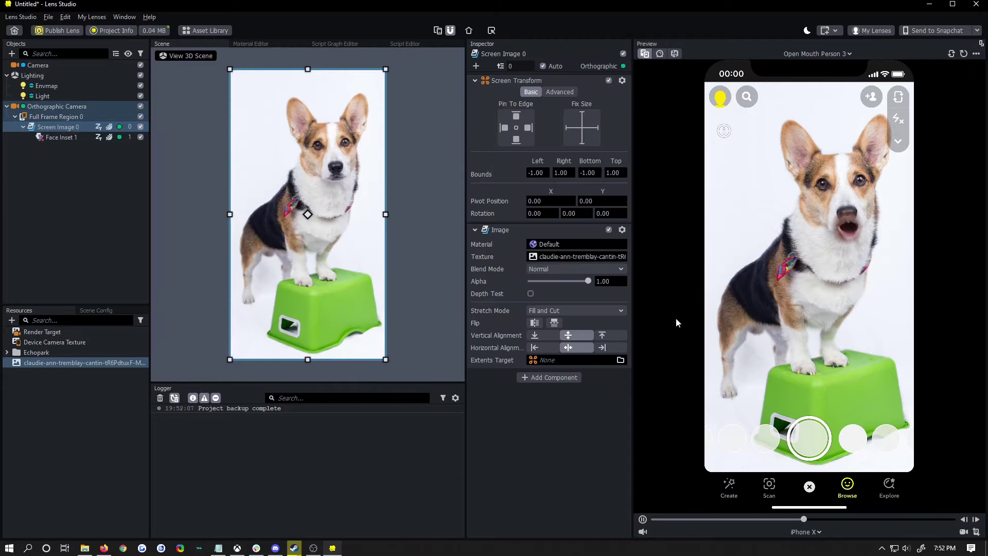
pyautogui.click(79, 139)
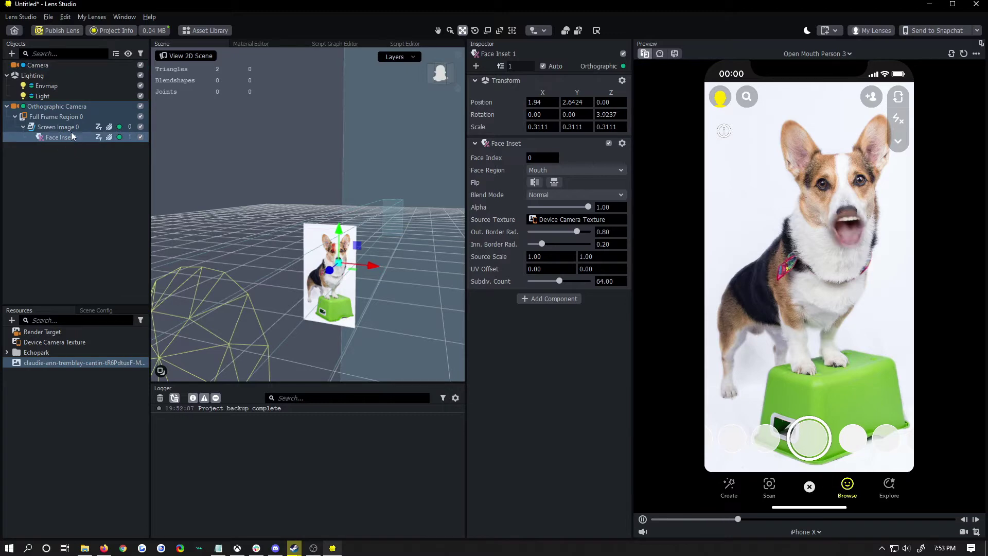
pyautogui.click(26, 126)
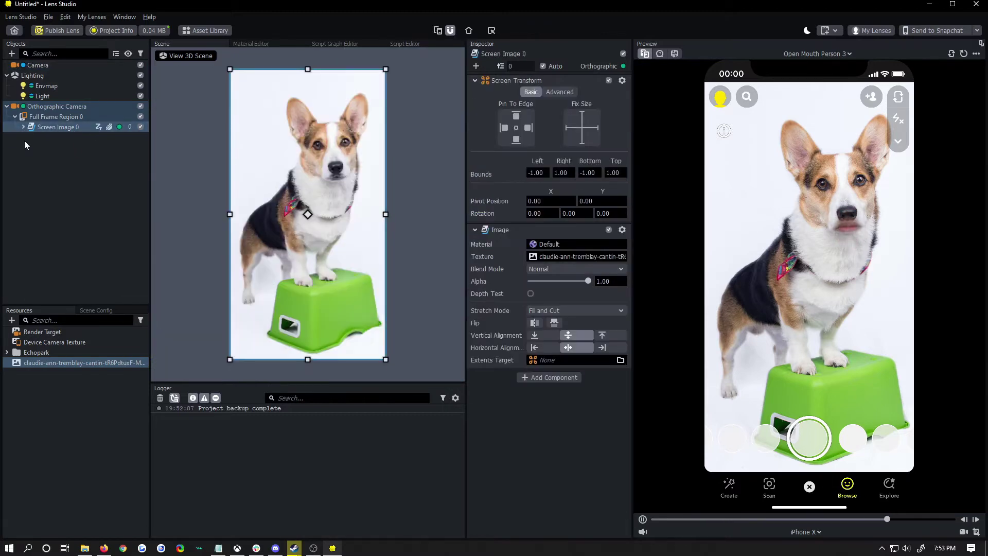
pyautogui.click(63, 138)
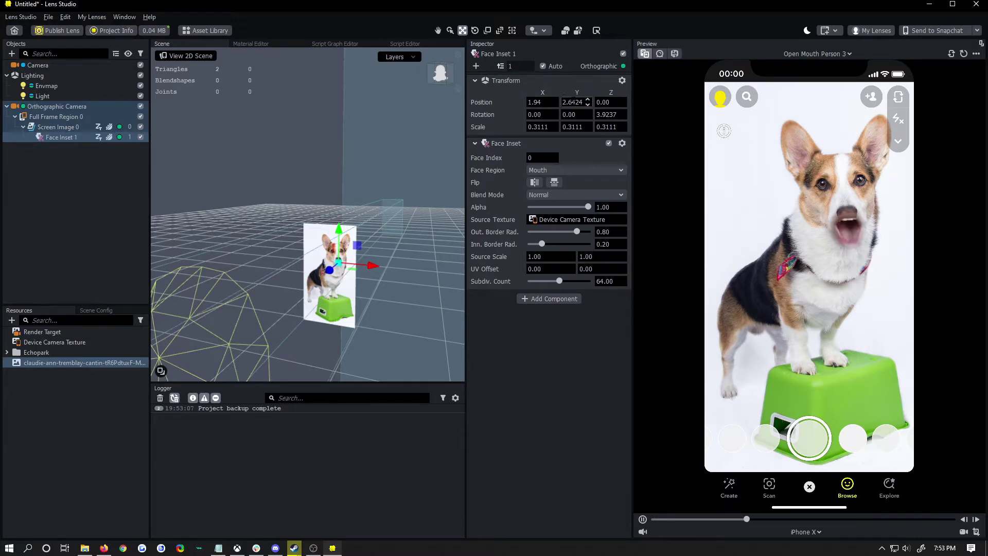
# Step: Move the mouth inset forward in depth and lower it, then tilt it to a new angle
pyautogui.moveTo(382, 319)
pyautogui.mouseDown(button='right')
pyautogui.moveTo(392, 301)
pyautogui.moveTo(400, 313)
pyautogui.mouseUp(button='right')
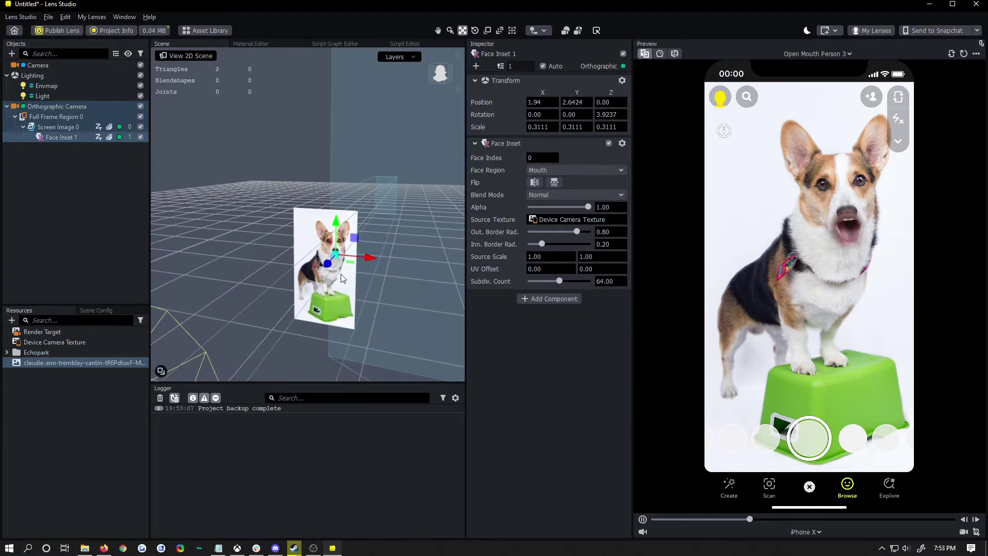
pyautogui.moveTo(327, 265); pyautogui.dragTo(325, 269)
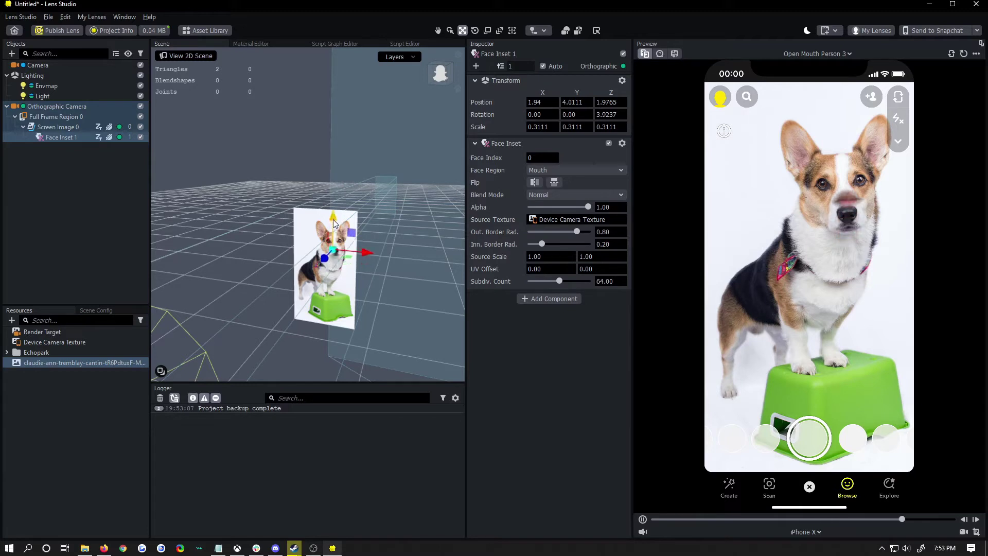
pyautogui.moveTo(338, 231); pyautogui.dragTo(371, 201)
pyautogui.press('e')
pyautogui.moveTo(344, 243)
pyautogui.mouseDown()
pyautogui.moveTo(355, 265)
pyautogui.moveTo(353, 248)
pyautogui.mouseUp()
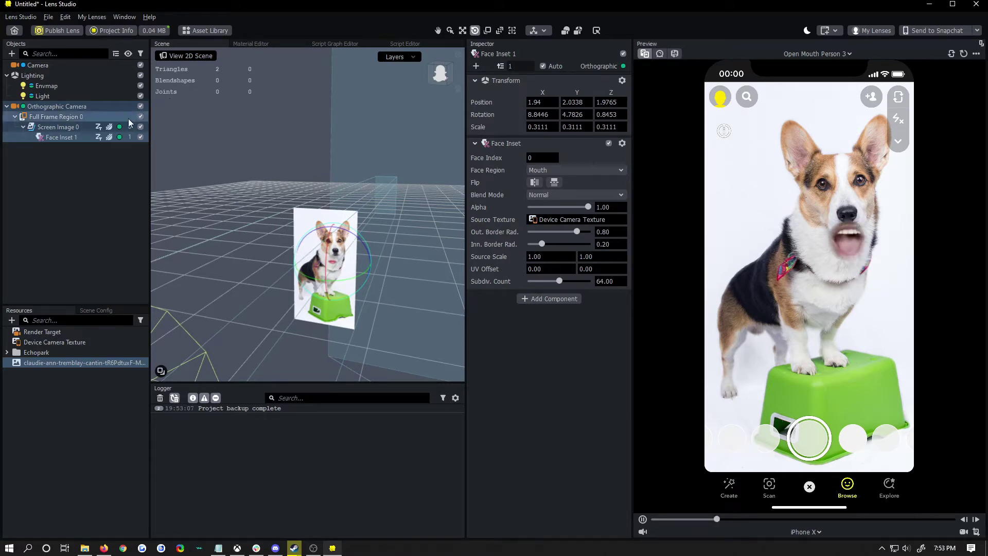
# Step: Delete the Orthographic Camera with its corgi image and mouth inset, then view the Add New Object menu
pyautogui.rightClick(89, 108)
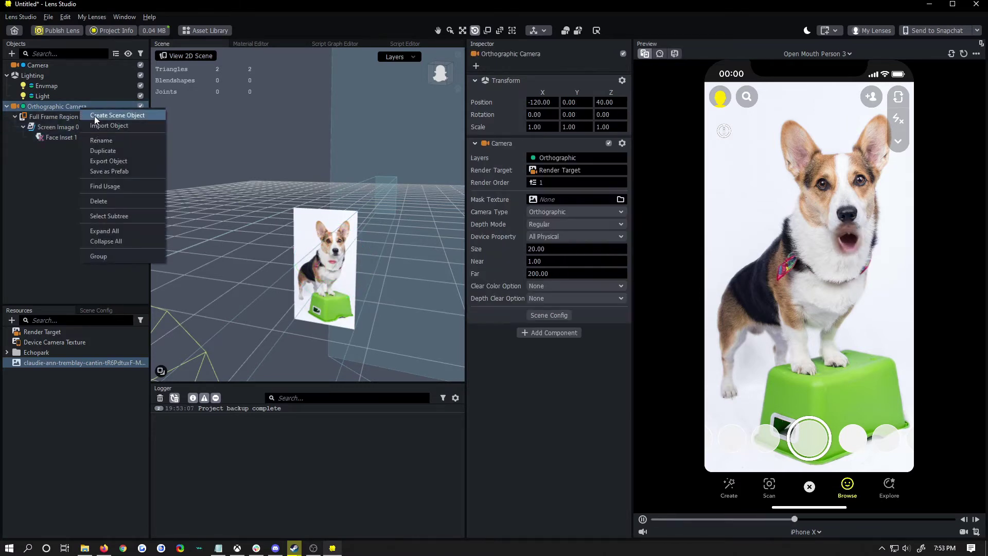
pyautogui.click(103, 204)
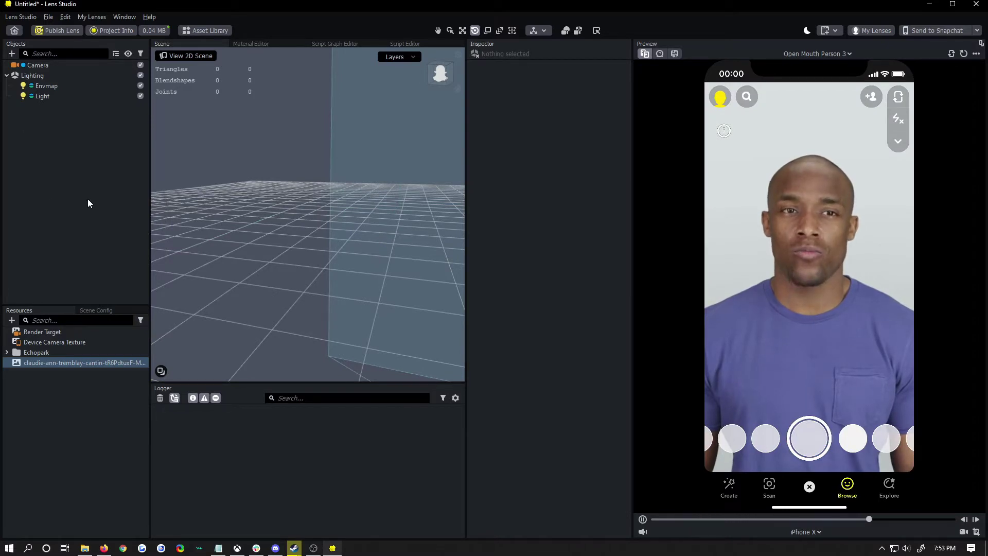
pyautogui.click(12, 53)
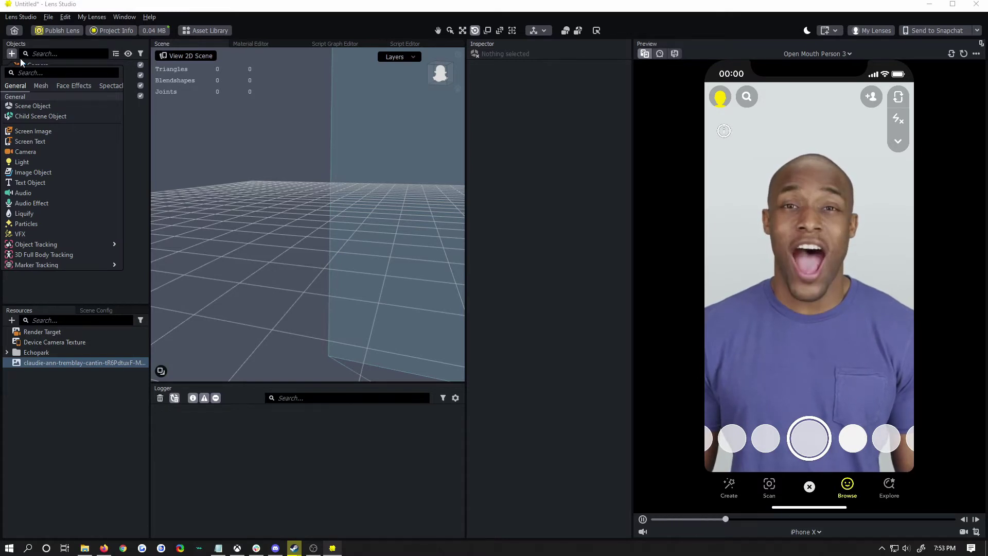
# Step: Add a new Screen Image object to the scene
pyautogui.click(128, 262)
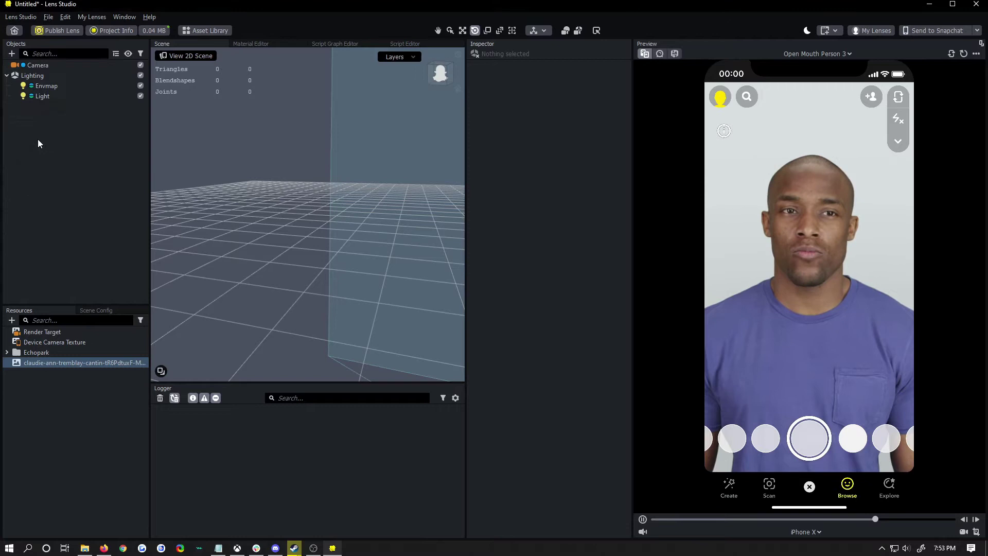
pyautogui.click(12, 54)
pyautogui.click(58, 132)
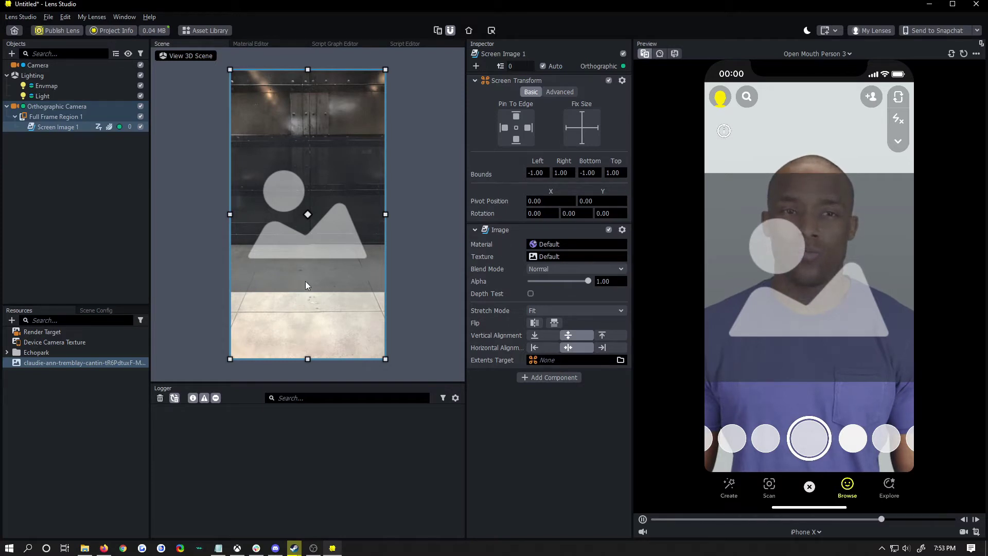
# Step: Set the new Screen Image's texture to the corgi photo
pyautogui.click(551, 258)
pyautogui.click(460, 187)
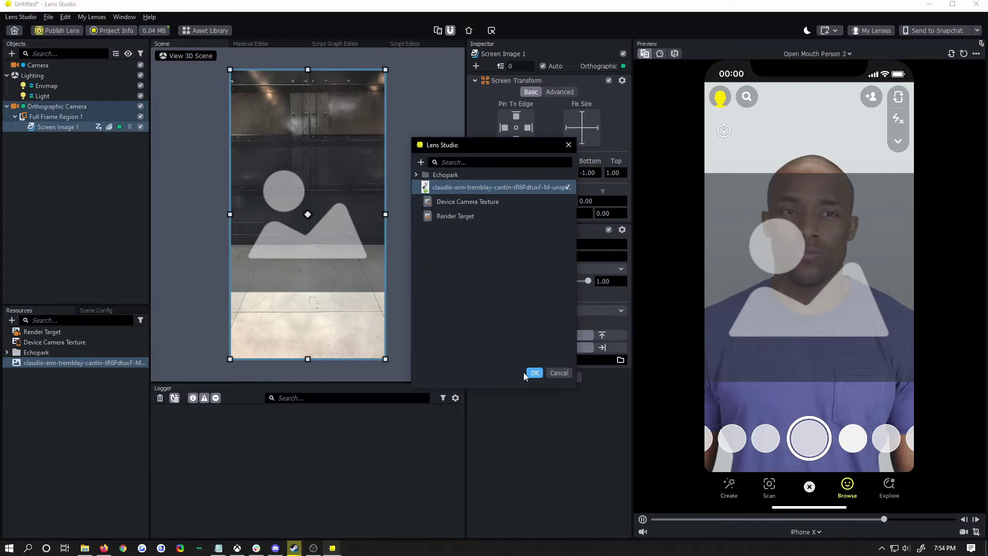
pyautogui.click(564, 374)
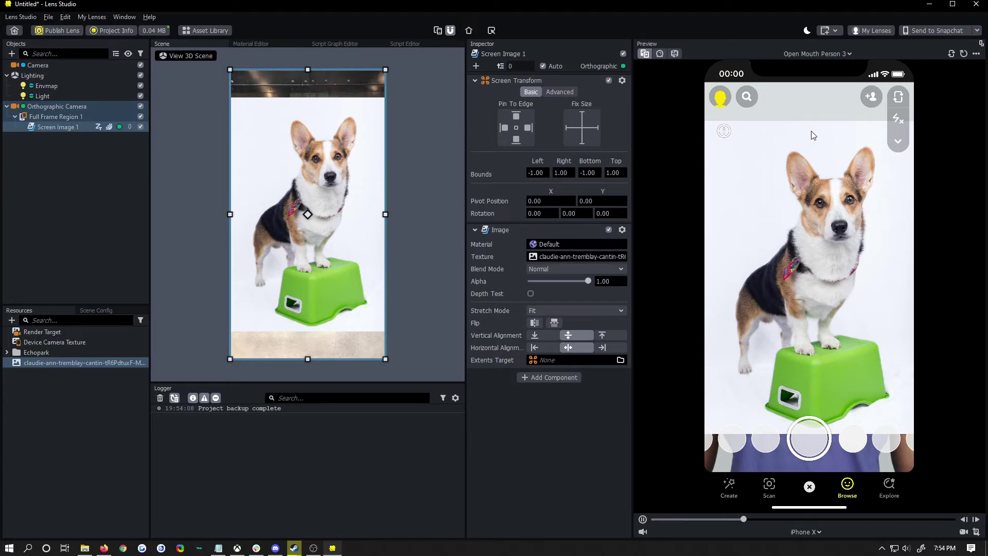
# Step: Try Stretch and Fill, settle the image's Stretch Mode on Fill and Cut, then deselect it
pyautogui.click(568, 310)
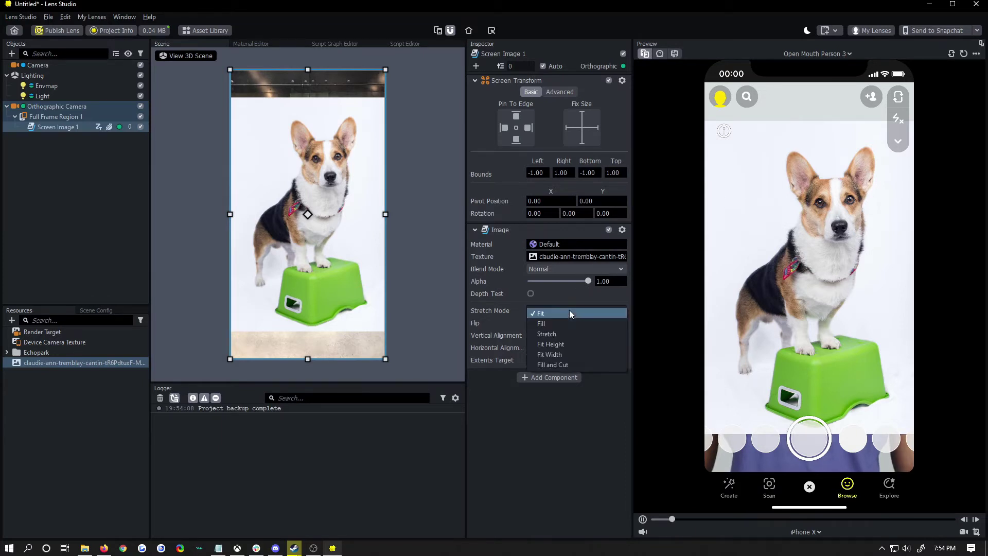
pyautogui.click(577, 366)
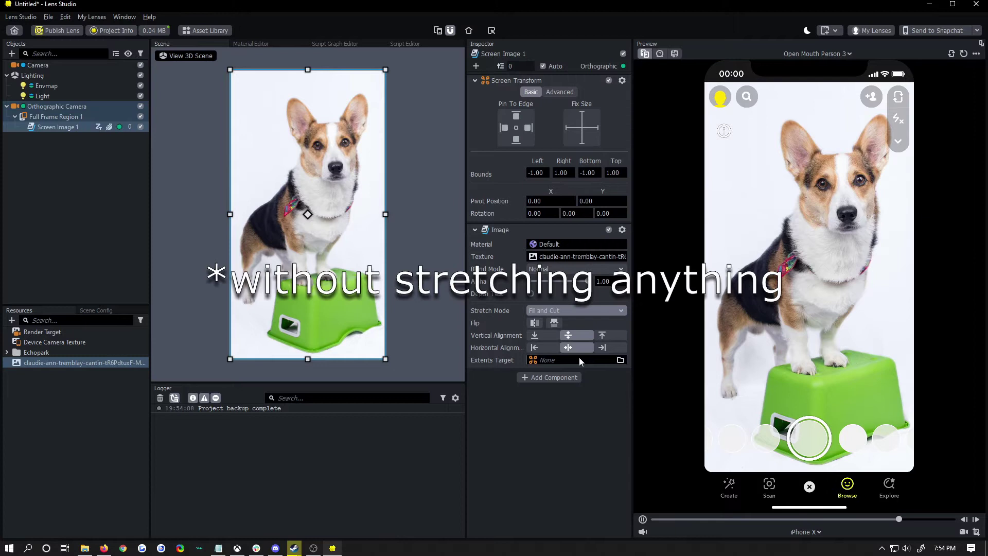
pyautogui.click(581, 309)
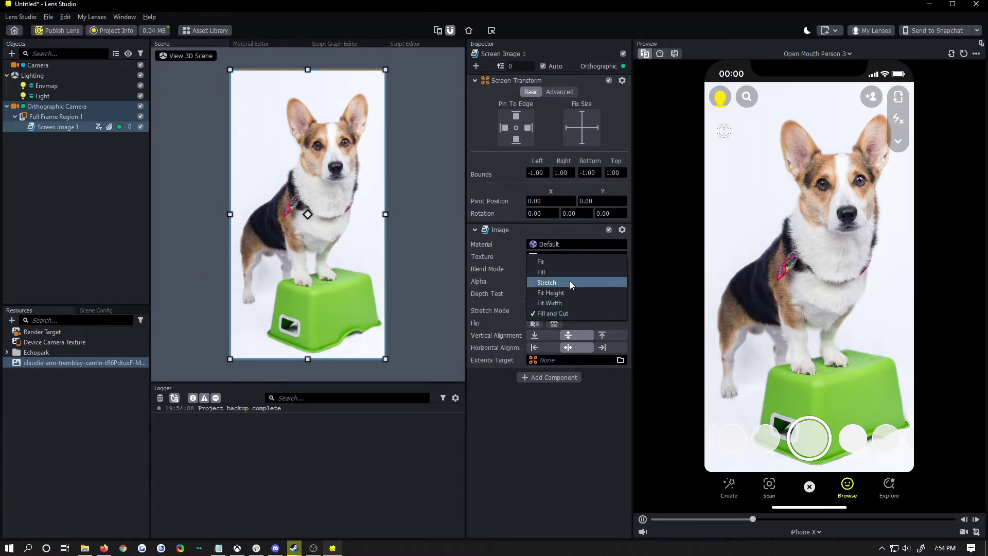
pyautogui.click(570, 282)
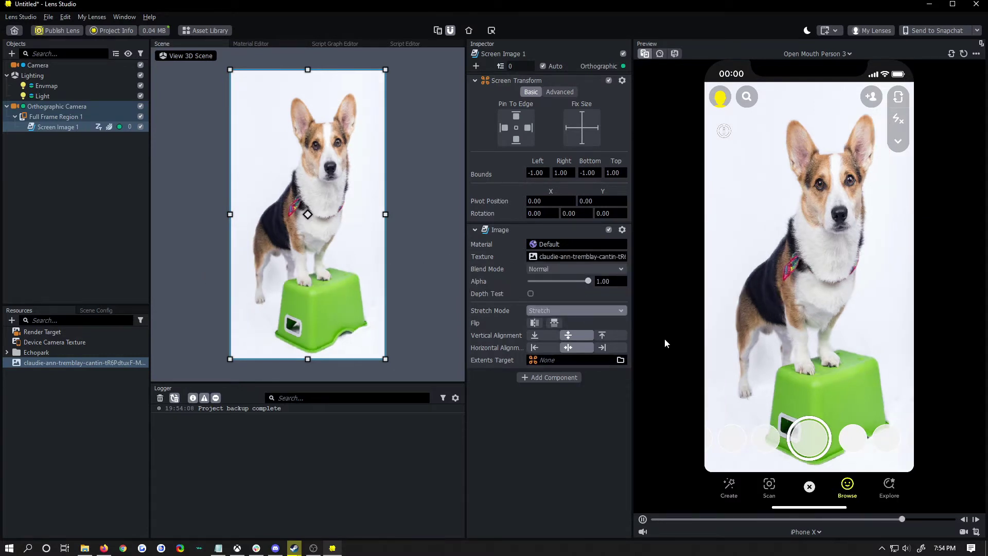
pyautogui.click(580, 309)
pyautogui.click(563, 300)
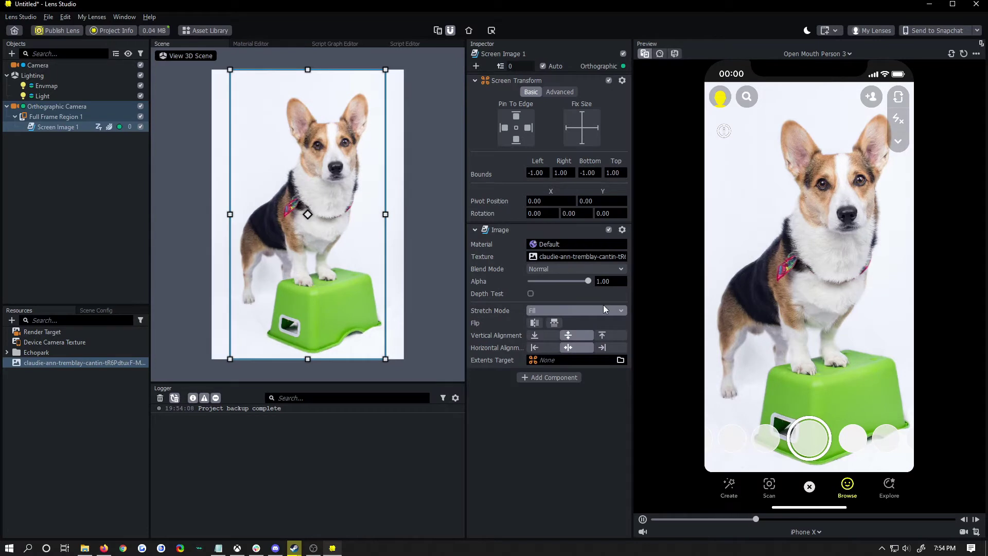
pyautogui.click(600, 306)
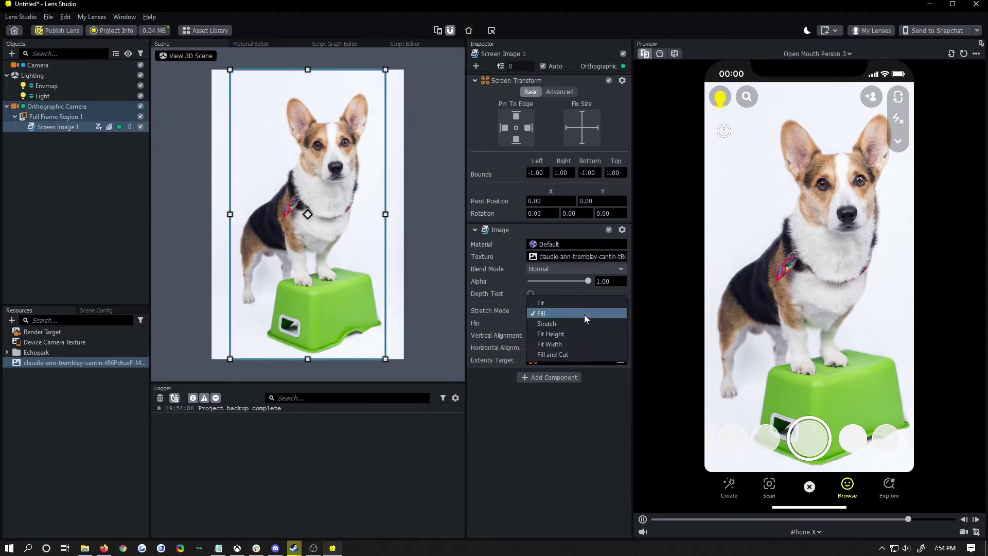
pyautogui.click(578, 352)
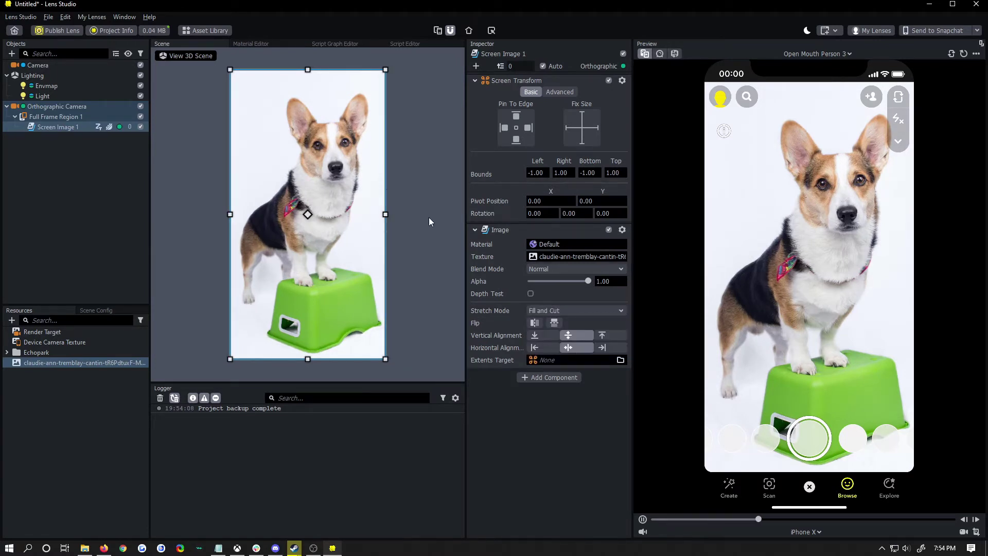
pyautogui.click(25, 185)
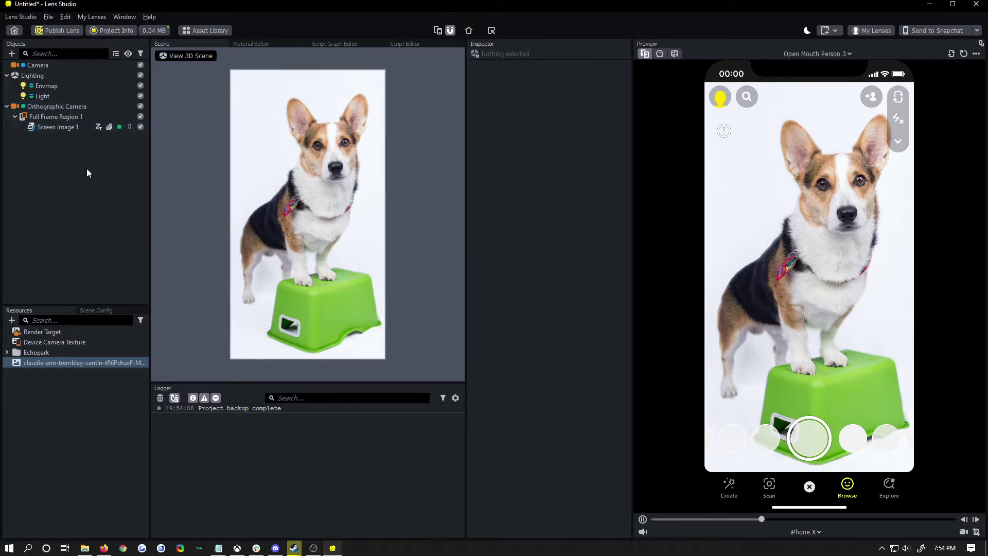
# Step: Clear the object search and add a Face Inset from the Face Effects category
pyautogui.click(12, 54)
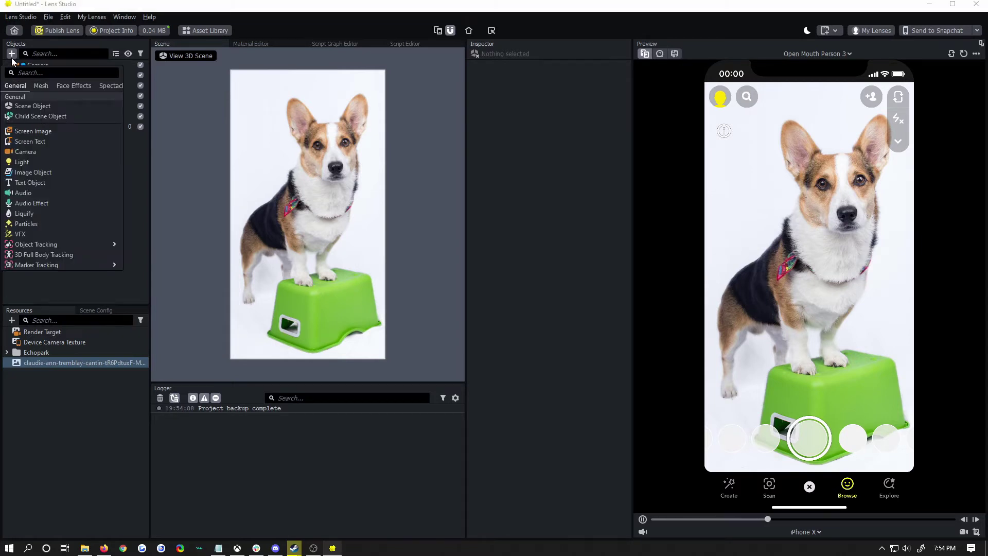
pyautogui.write('face')
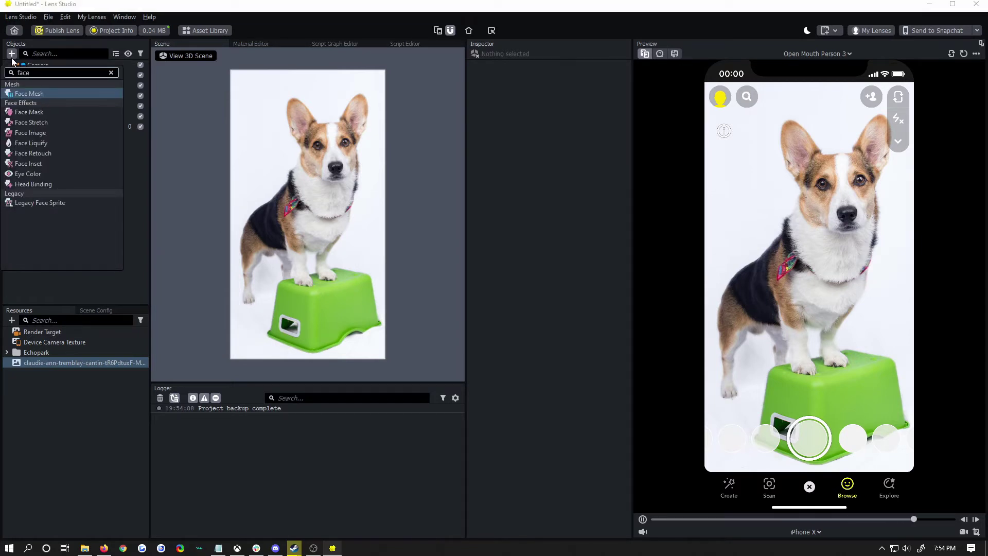
pyautogui.press('BackSpace')
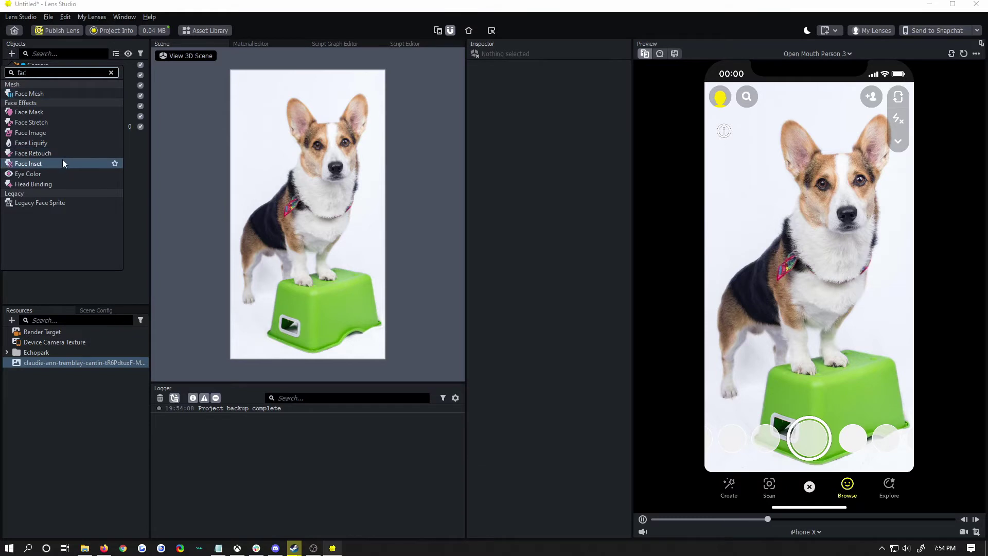
pyautogui.press('BackSpace')
pyautogui.press('BackSpace')
pyautogui.press('BackSpace')
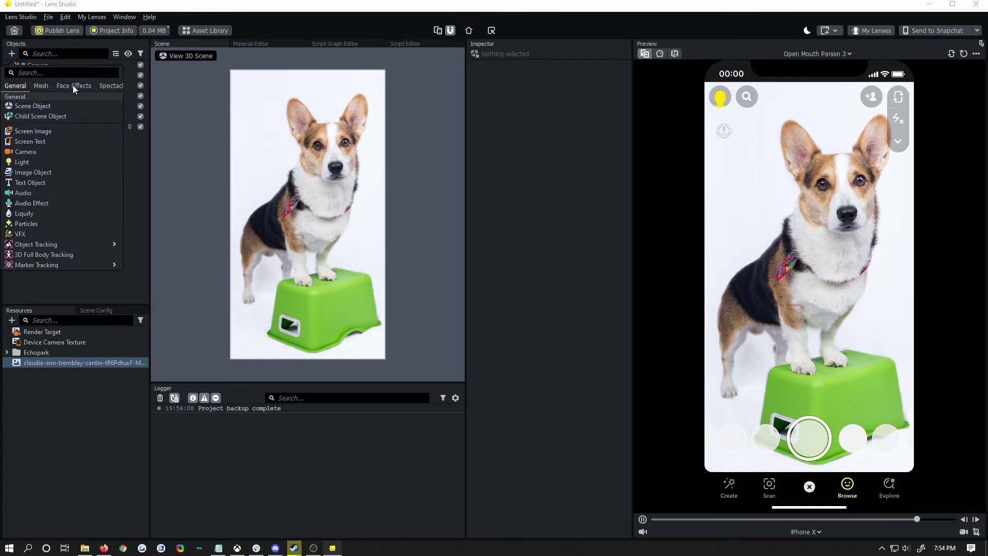
pyautogui.click(73, 85)
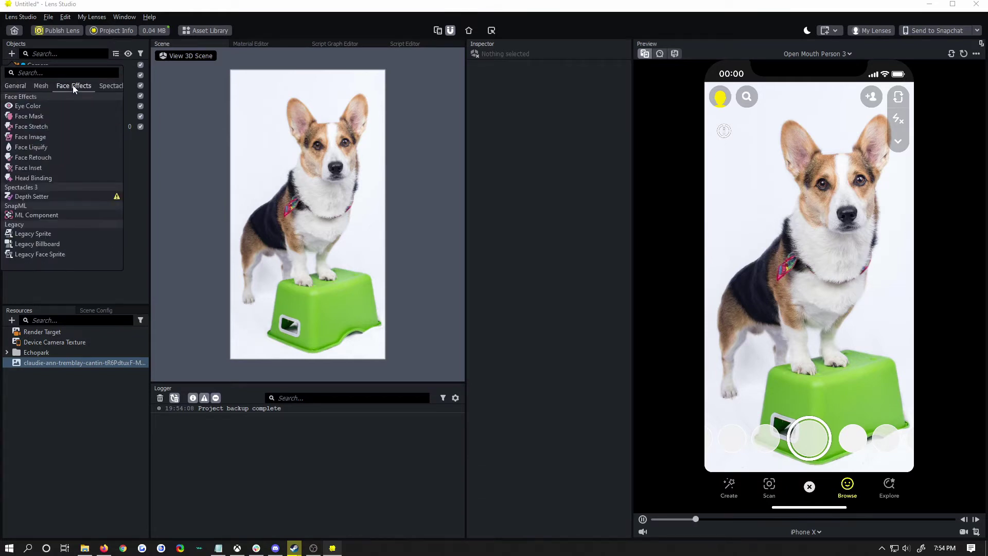
pyautogui.click(36, 169)
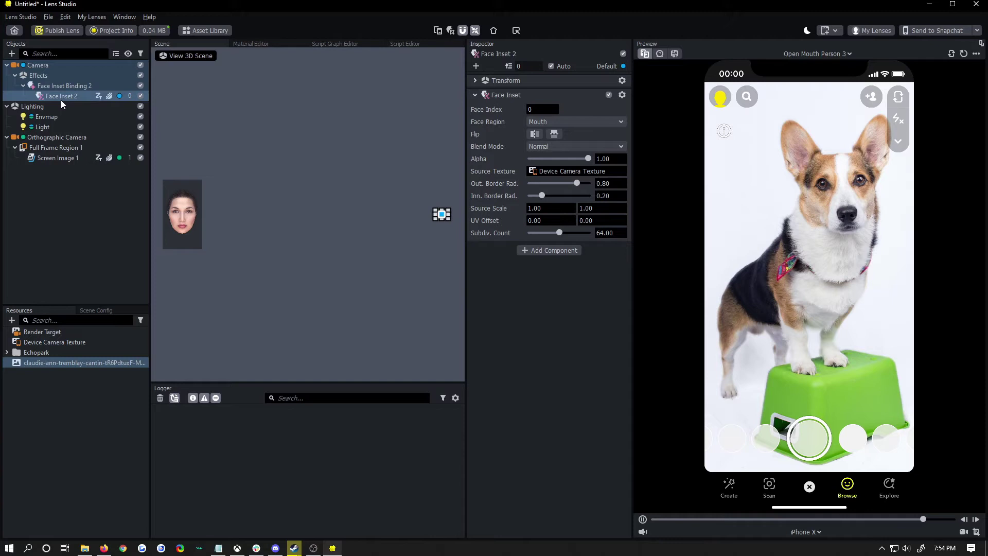
# Step: Nest Face Inset 2 under Screen Image 1 and expand it to confirm the parenting
pyautogui.moveTo(62, 105); pyautogui.dragTo(67, 99)
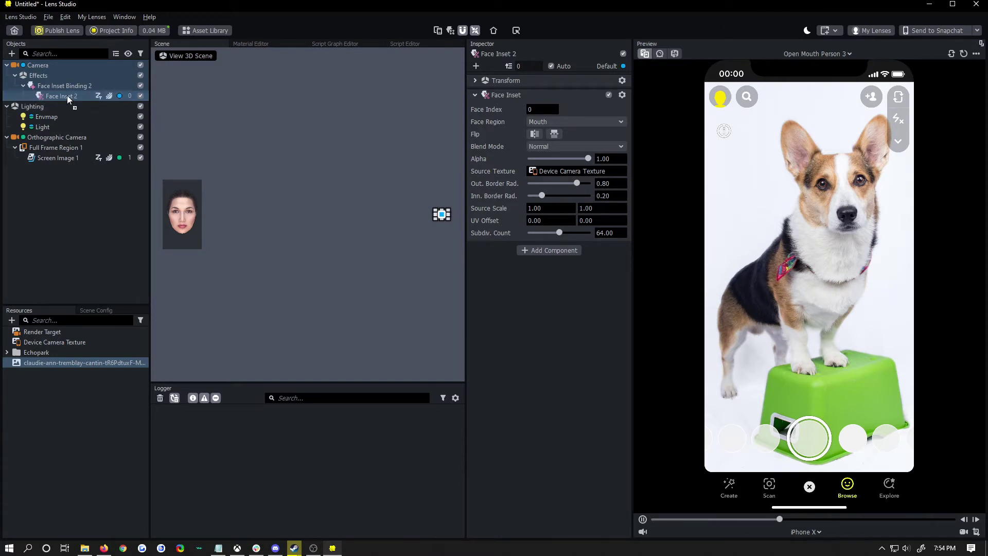
pyautogui.moveTo(67, 95)
pyautogui.mouseDown()
pyautogui.moveTo(67, 157)
pyautogui.moveTo(59, 157)
pyautogui.mouseUp()
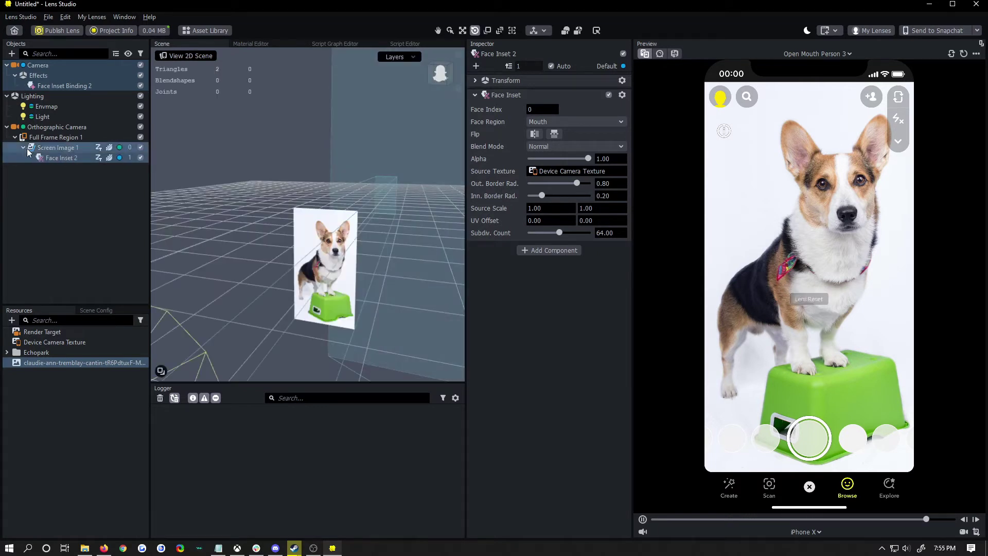
pyautogui.click(25, 147)
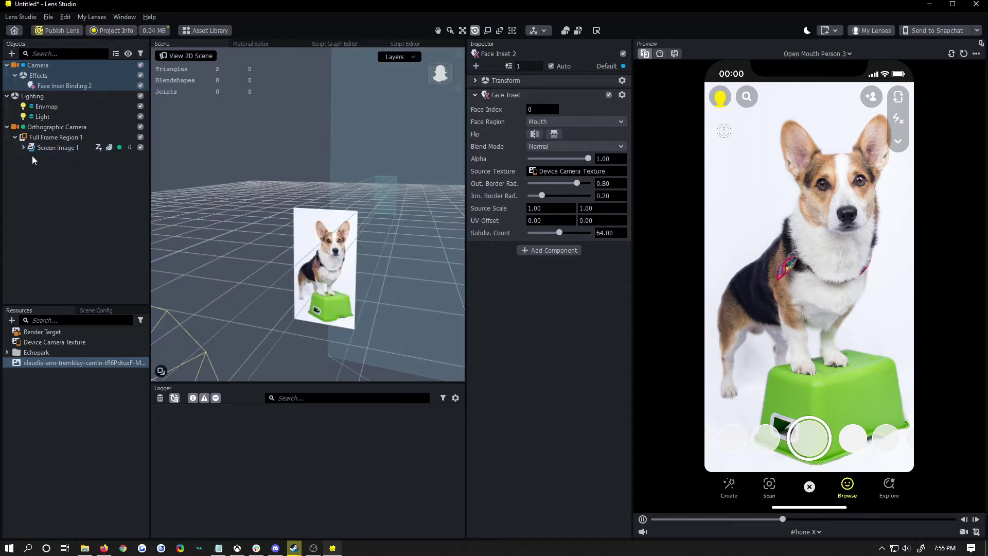
pyautogui.click(23, 148)
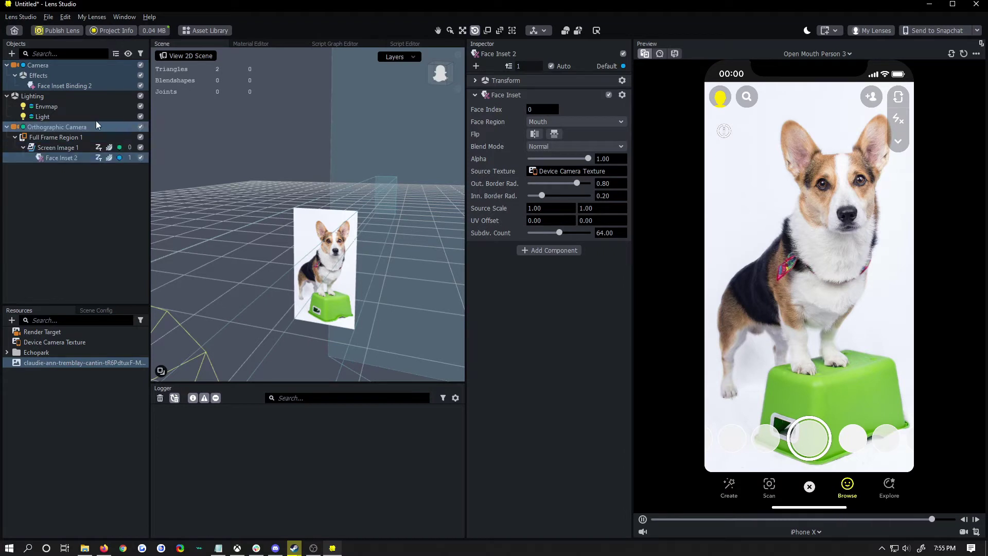
pyautogui.click(69, 76)
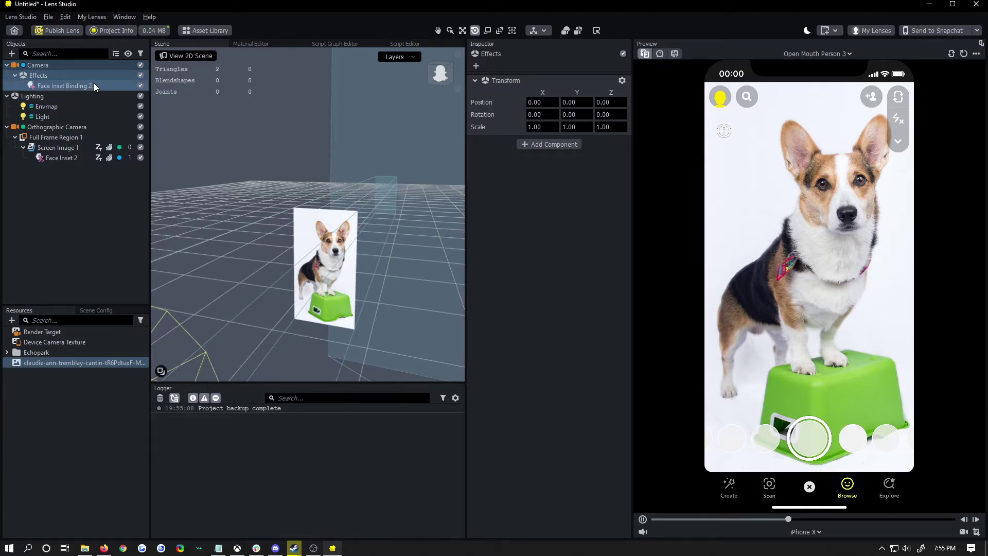
# Step: Delete the leftover Effects object together with Face Inset Binding 2
pyautogui.rightClick(49, 75)
pyautogui.click(84, 163)
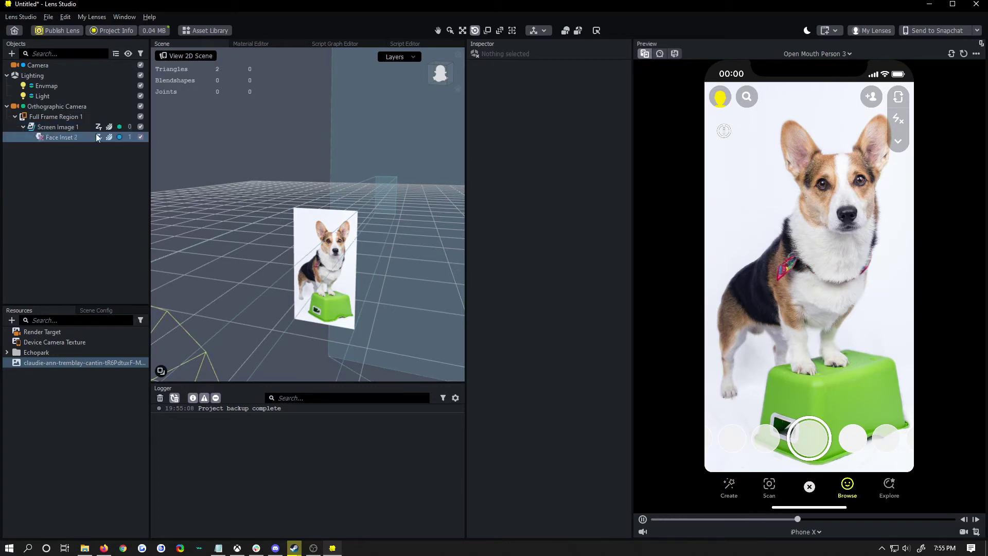
pyautogui.click(128, 54)
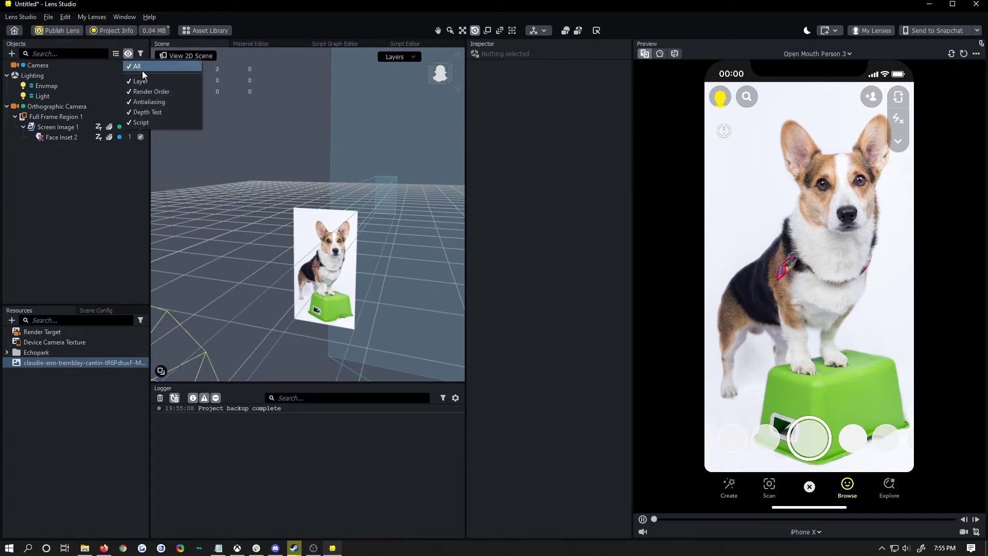
pyautogui.click(142, 70)
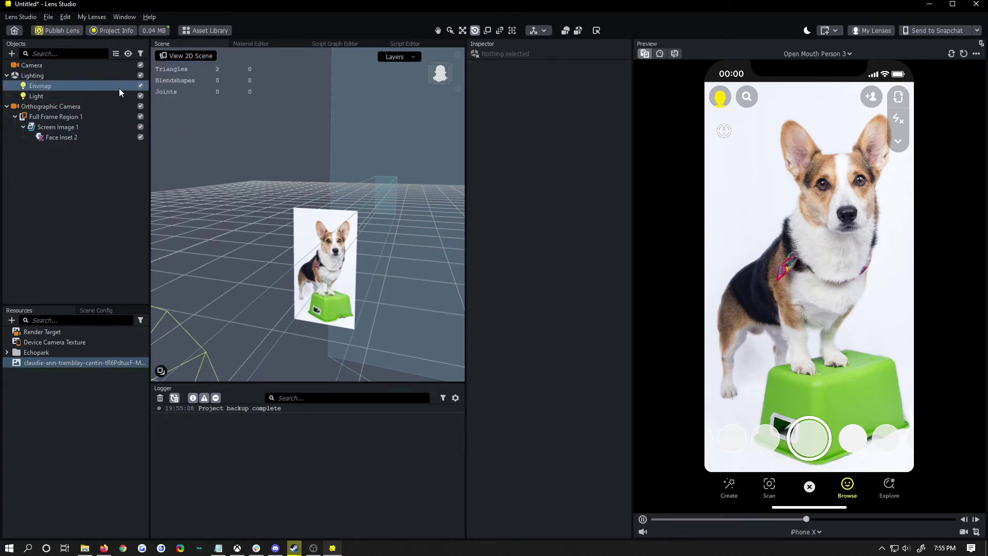
pyautogui.click(130, 54)
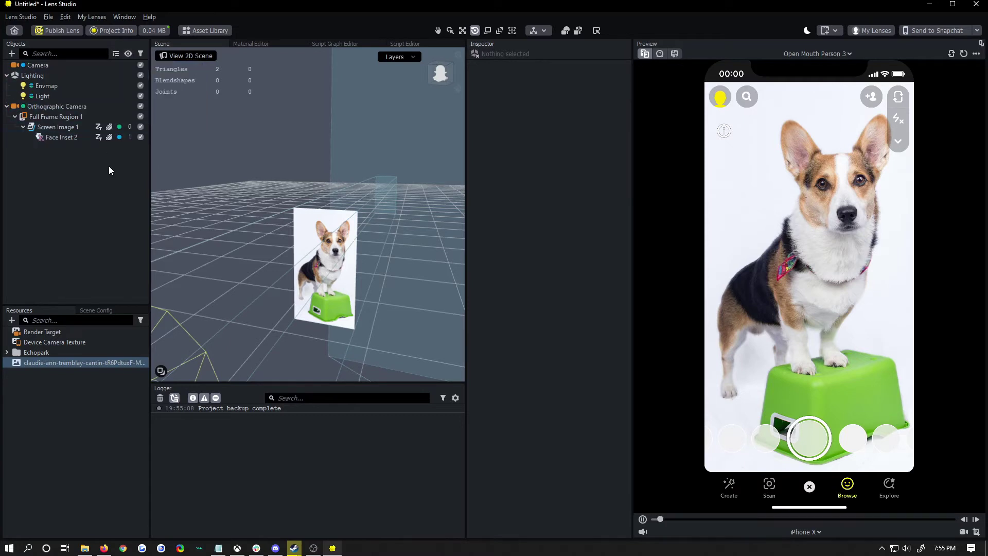
# Step: Assign Face Inset 2 to the Orthographic Layer and confirm it in the Inspector
pyautogui.click(120, 137)
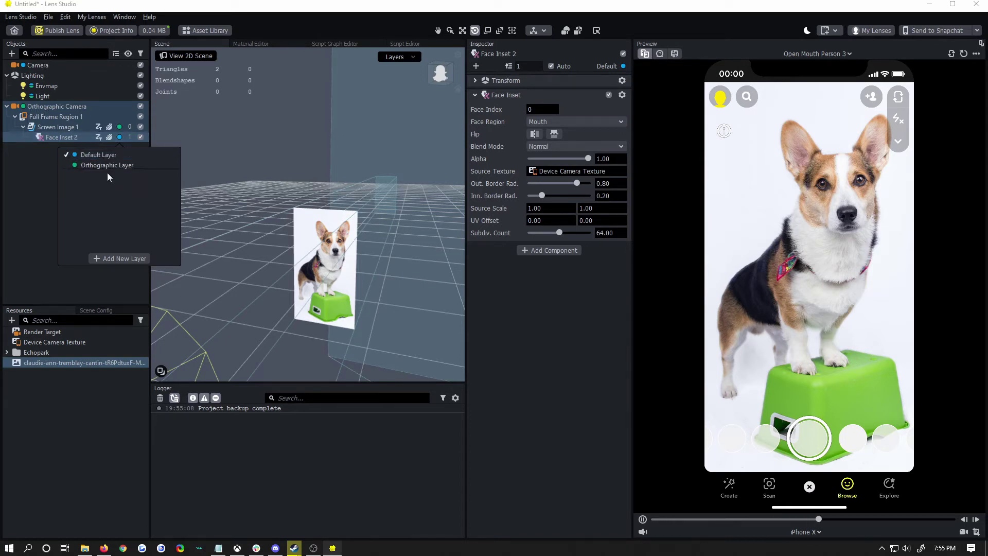
pyautogui.click(112, 166)
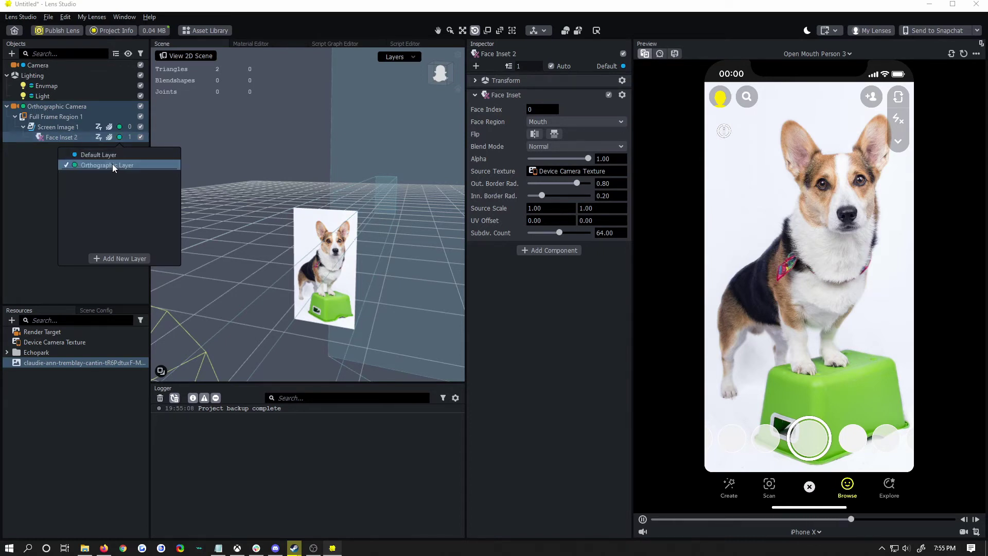
pyautogui.click(10, 172)
pyautogui.click(611, 67)
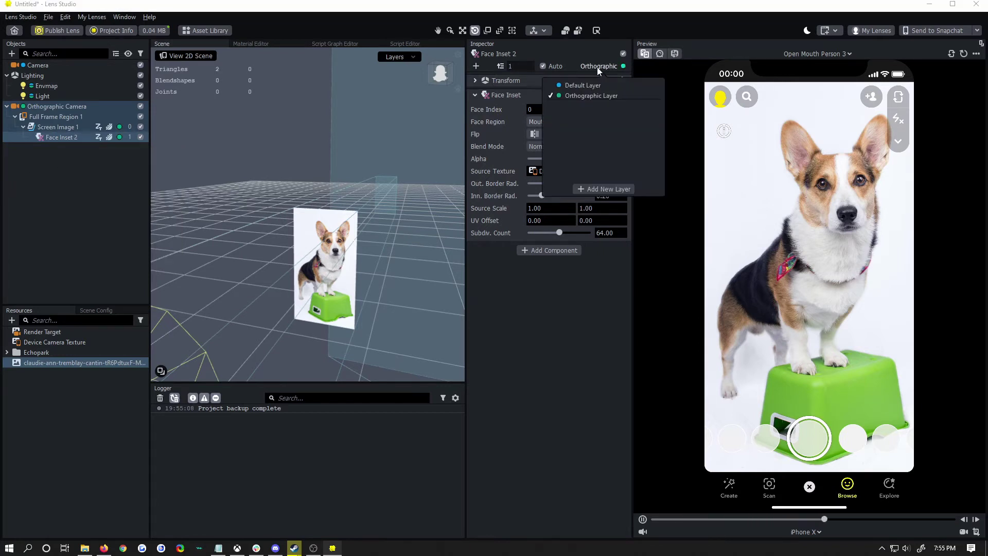
# Step: Set Face Inset 2's Transform Position X, Y and Z to 0
pyautogui.click(107, 185)
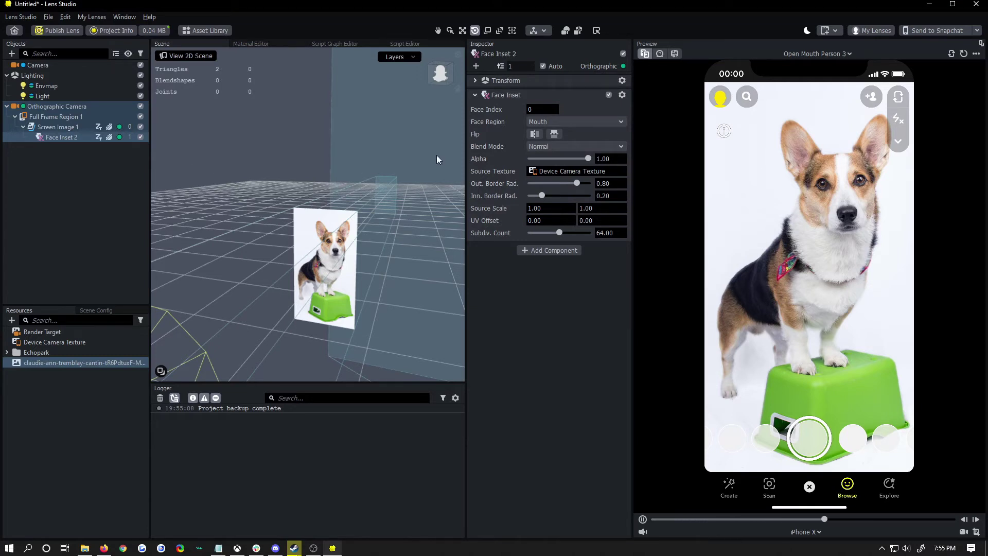
pyautogui.click(475, 80)
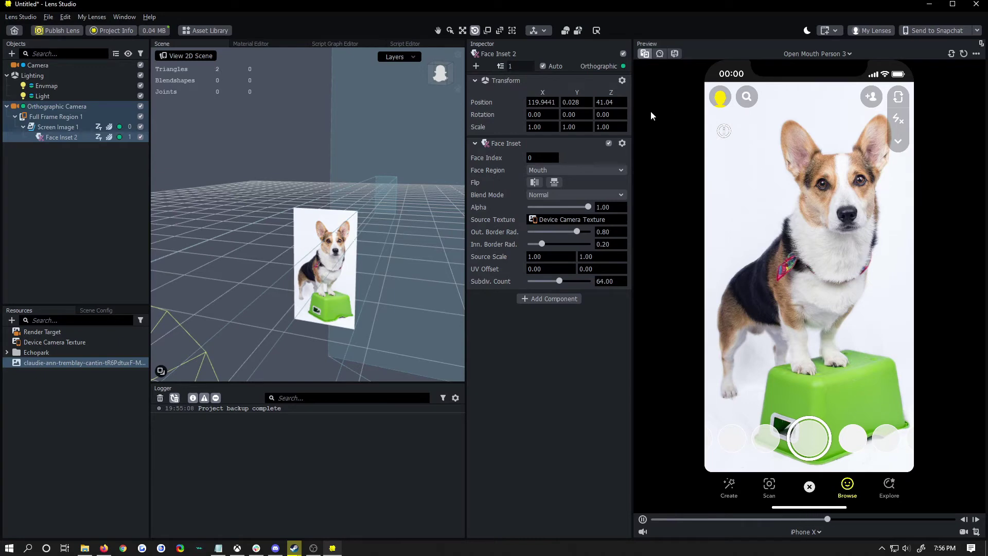
pyautogui.keyDown('alt'); pyautogui.moveTo(393, 230); pyautogui.dragTo(358, 261); pyautogui.keyUp('alt')
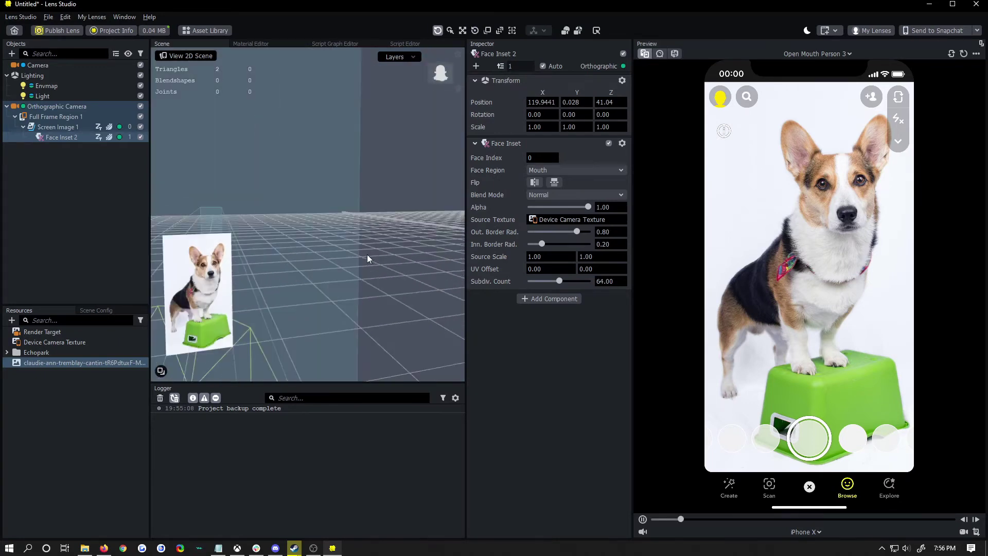
pyautogui.moveTo(540, 102)
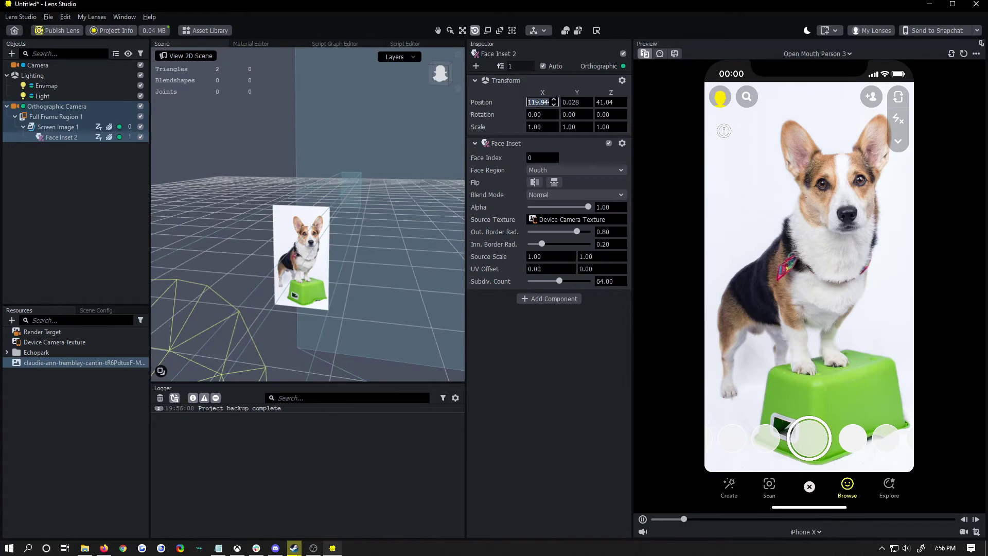
pyautogui.press('Tab')
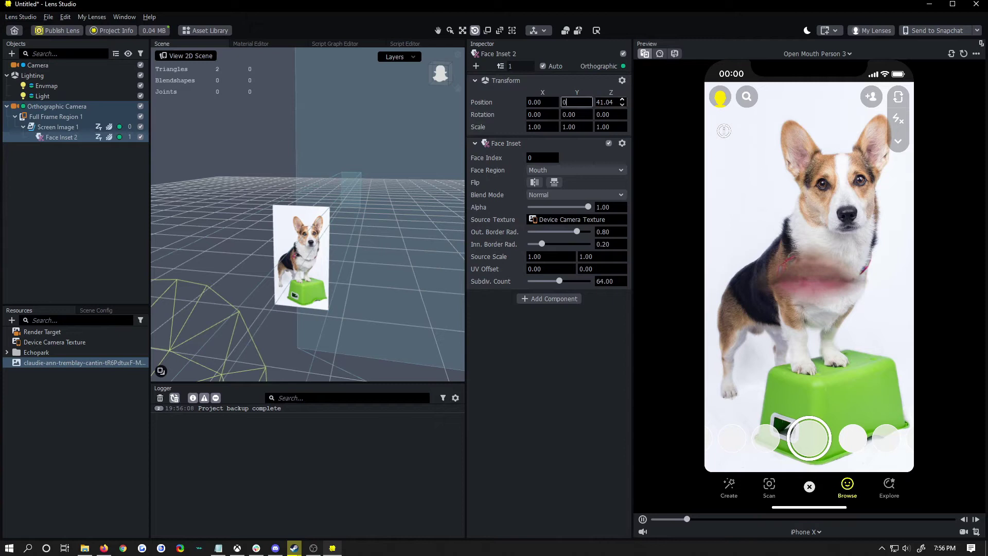
pyautogui.write('0')
pyautogui.press('Tab')
pyautogui.write('0')
pyautogui.press('Return')
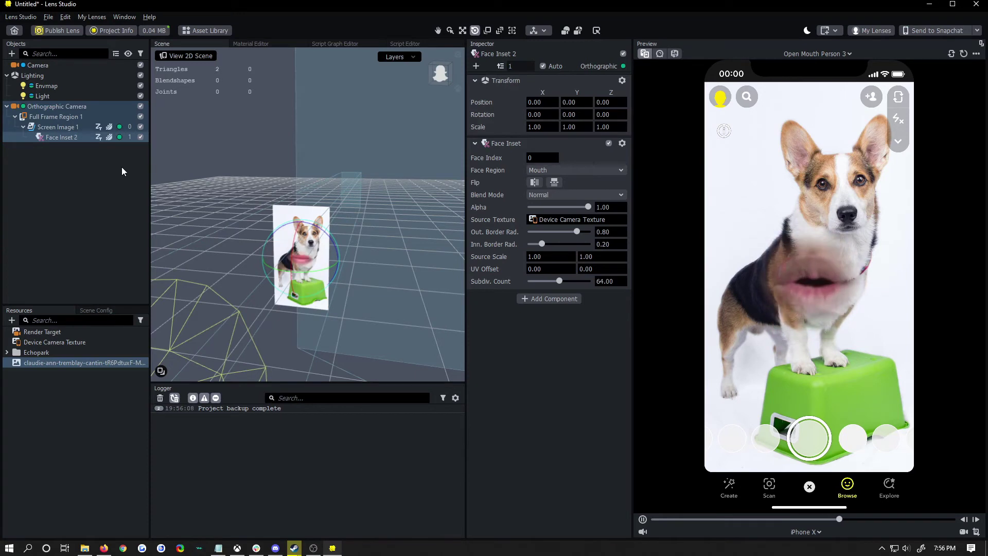
# Step: Shrink the mouth inset to about 0.32 scale with the Scale tool
pyautogui.click(487, 31)
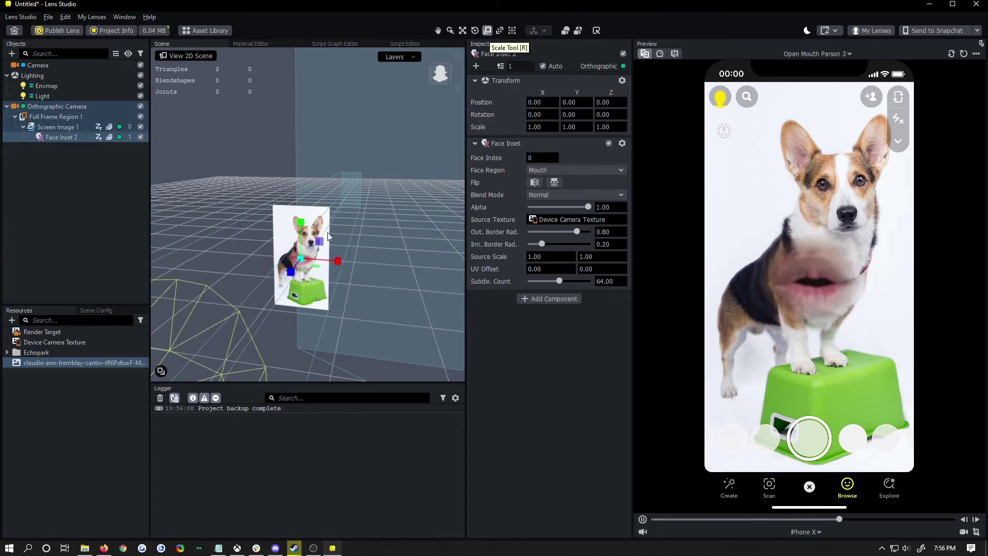
pyautogui.moveTo(302, 259); pyautogui.dragTo(283, 273)
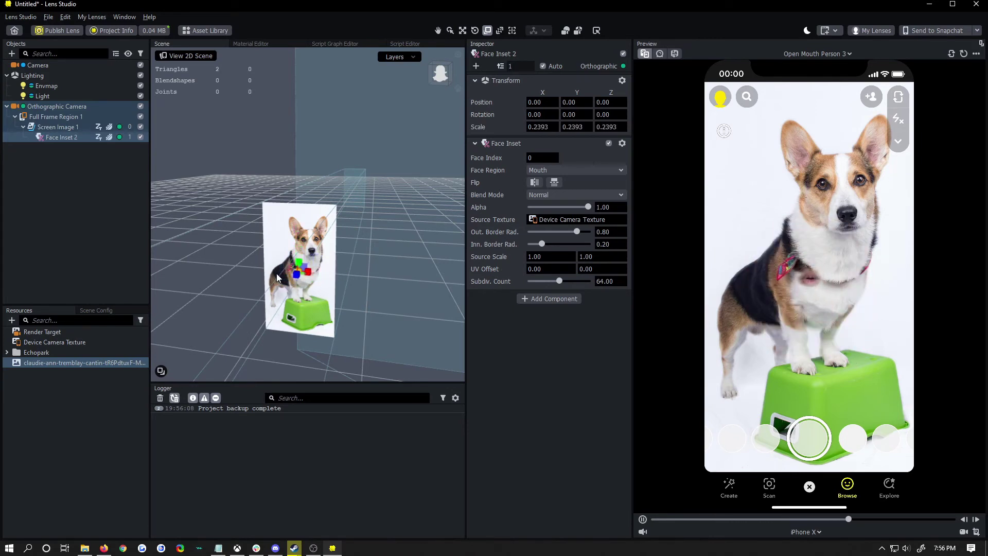
pyautogui.moveTo(284, 274); pyautogui.dragTo(281, 278)
# Step: Move the mouth inset onto the corgi's muzzle, with Position Z kept at 0
pyautogui.press('w')
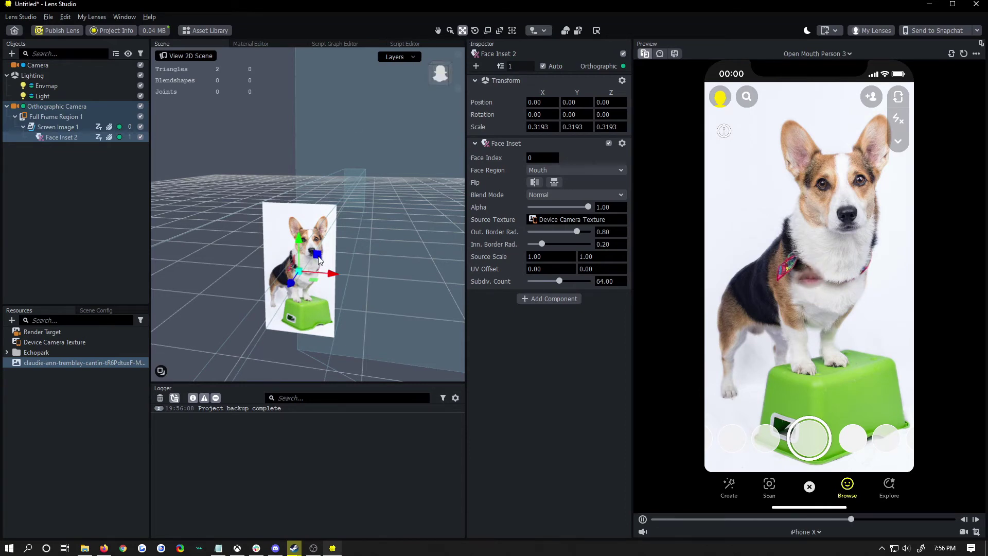
pyautogui.moveTo(319, 261)
pyautogui.mouseDown()
pyautogui.moveTo(325, 238)
pyautogui.moveTo(306, 259)
pyautogui.mouseUp()
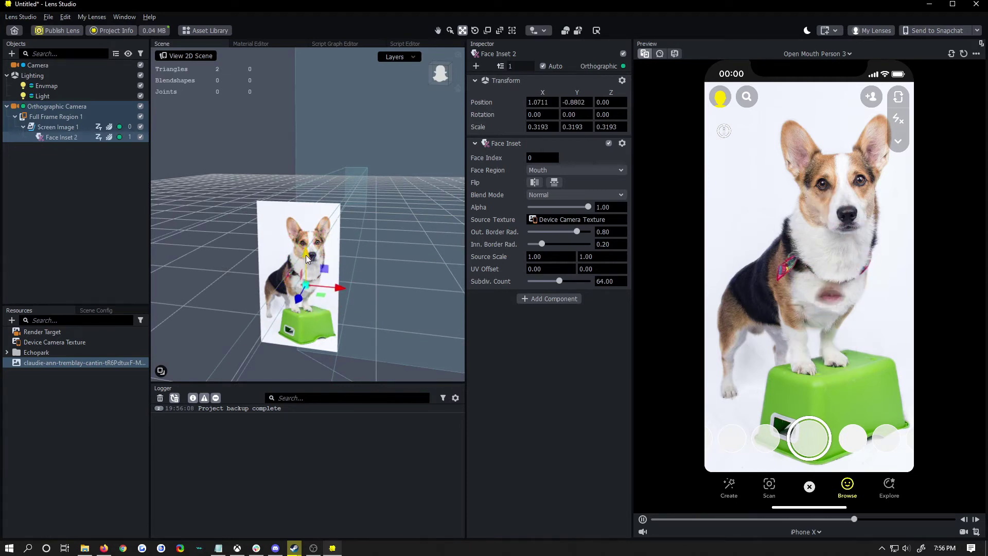
pyautogui.moveTo(306, 259)
pyautogui.mouseDown()
pyautogui.moveTo(295, 302)
pyautogui.moveTo(312, 299)
pyautogui.mouseUp()
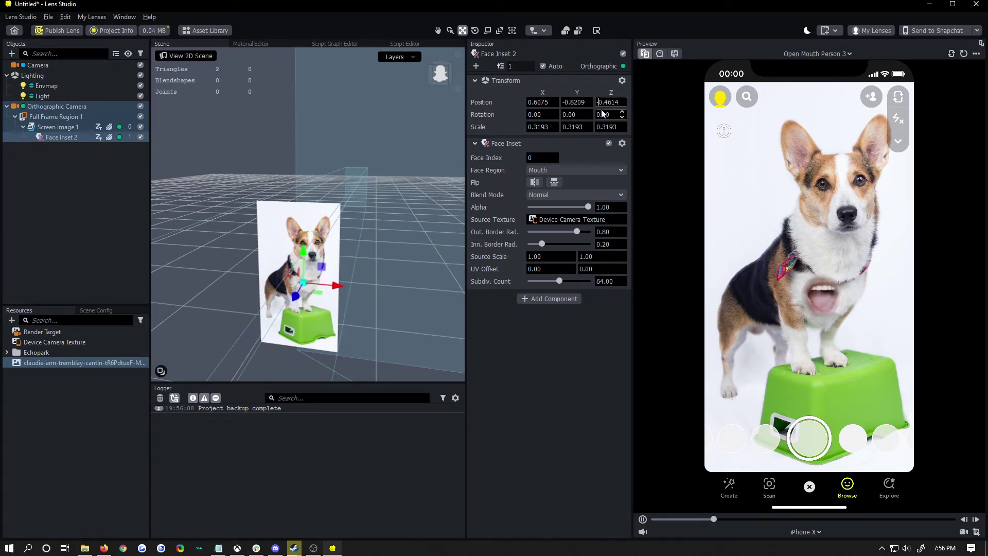
pyautogui.write('0')
pyautogui.press('Return')
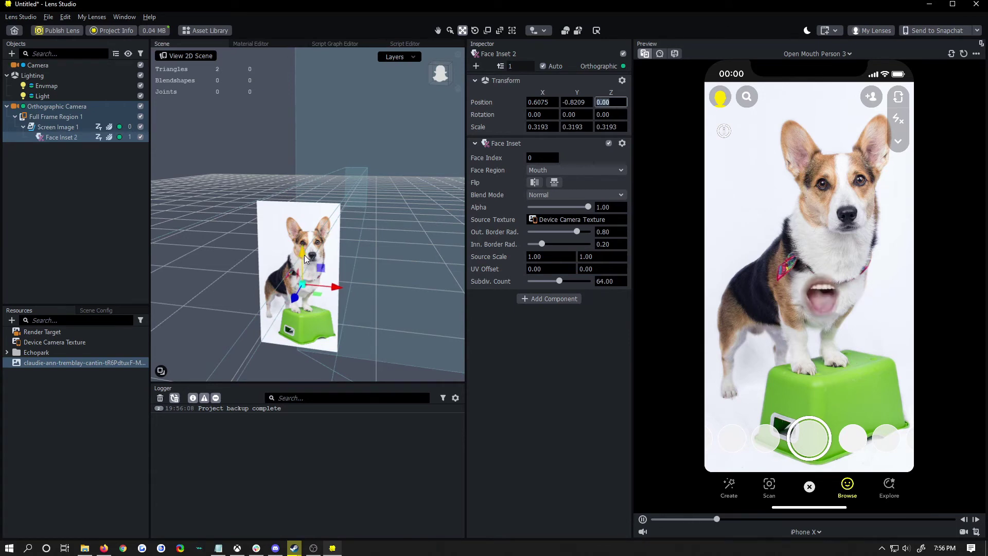
pyautogui.moveTo(305, 258); pyautogui.dragTo(307, 230)
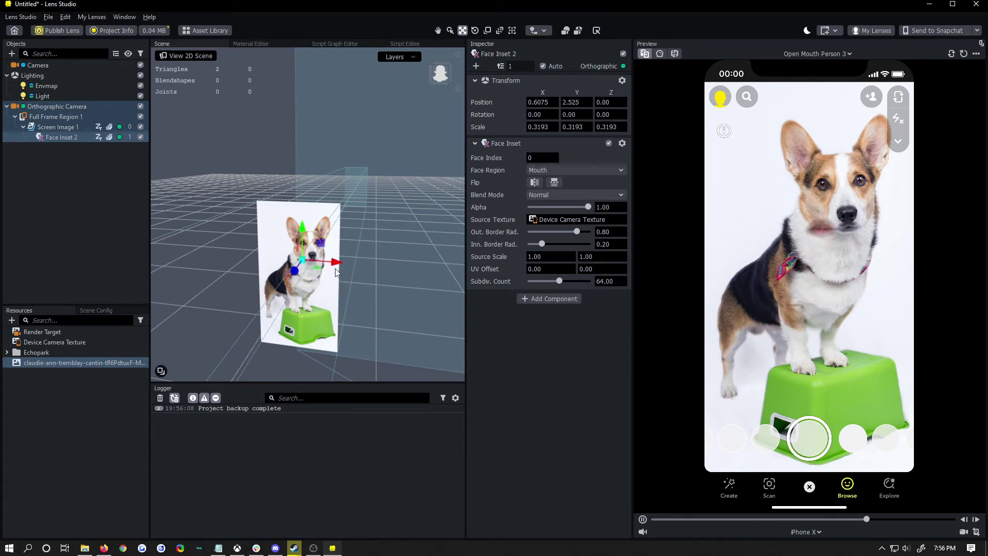
pyautogui.moveTo(339, 266)
pyautogui.mouseDown()
pyautogui.moveTo(349, 263)
pyautogui.moveTo(314, 237)
pyautogui.mouseUp()
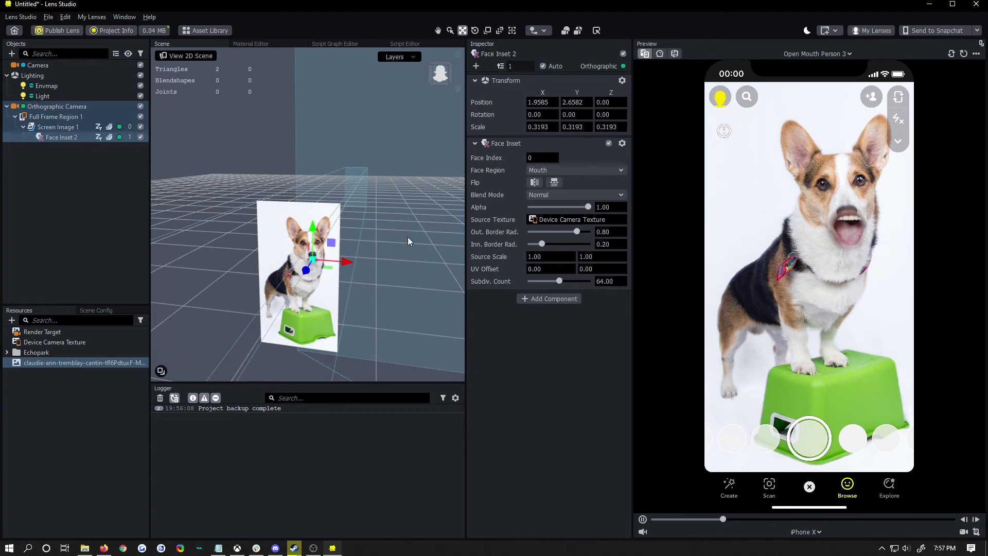
# Step: Tilt the mouth inset with the Rotate tool, then set Rotation X to 0 and Rotation Z to 8
pyautogui.click(474, 31)
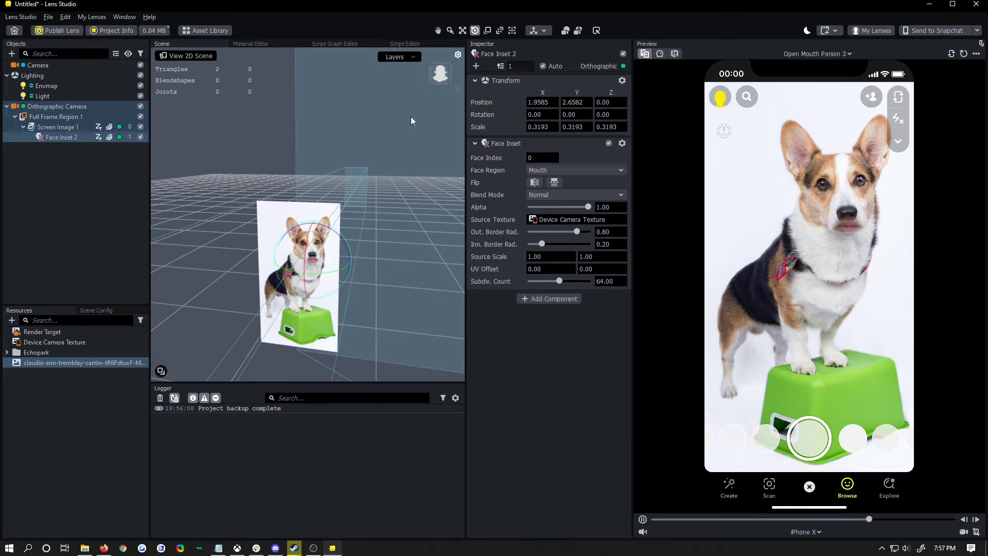
pyautogui.moveTo(333, 312)
pyautogui.keyDown('alt'); pyautogui.mouseDown()
pyautogui.moveTo(367, 323)
pyautogui.moveTo(337, 326)
pyautogui.moveTo(345, 263)
pyautogui.moveTo(359, 293)
pyautogui.mouseUp(); pyautogui.keyUp('alt')
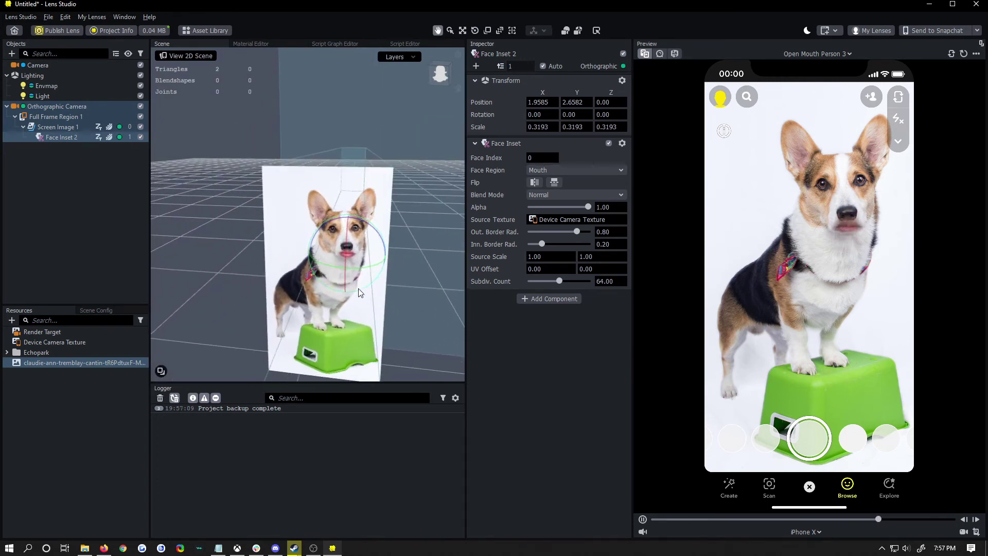
pyautogui.press('e')
pyautogui.moveTo(364, 226)
pyautogui.mouseDown()
pyautogui.moveTo(385, 247)
pyautogui.moveTo(370, 224)
pyautogui.mouseUp()
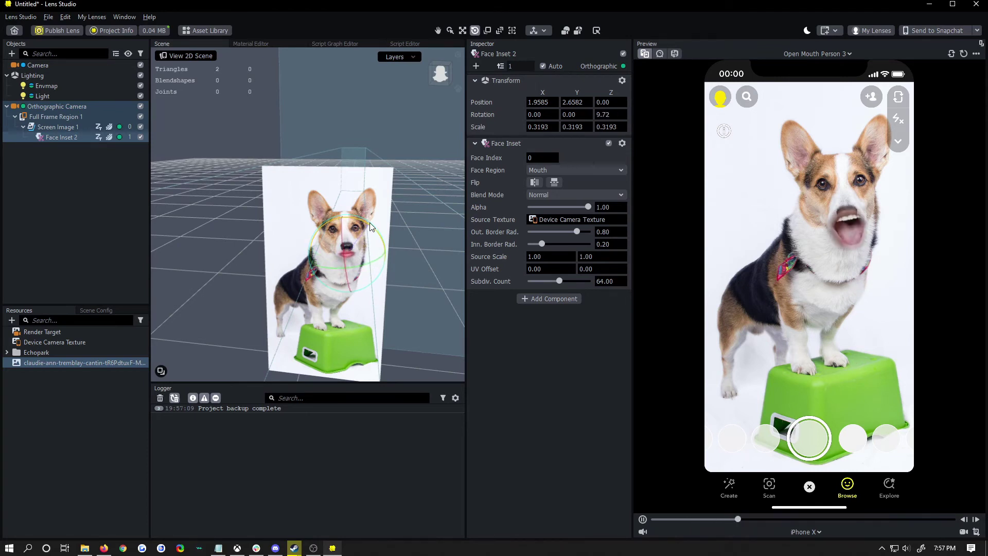
pyautogui.moveTo(342, 233)
pyautogui.mouseDown()
pyautogui.moveTo(345, 244)
pyautogui.moveTo(350, 225)
pyautogui.moveTo(349, 247)
pyautogui.mouseUp()
pyautogui.click(540, 114)
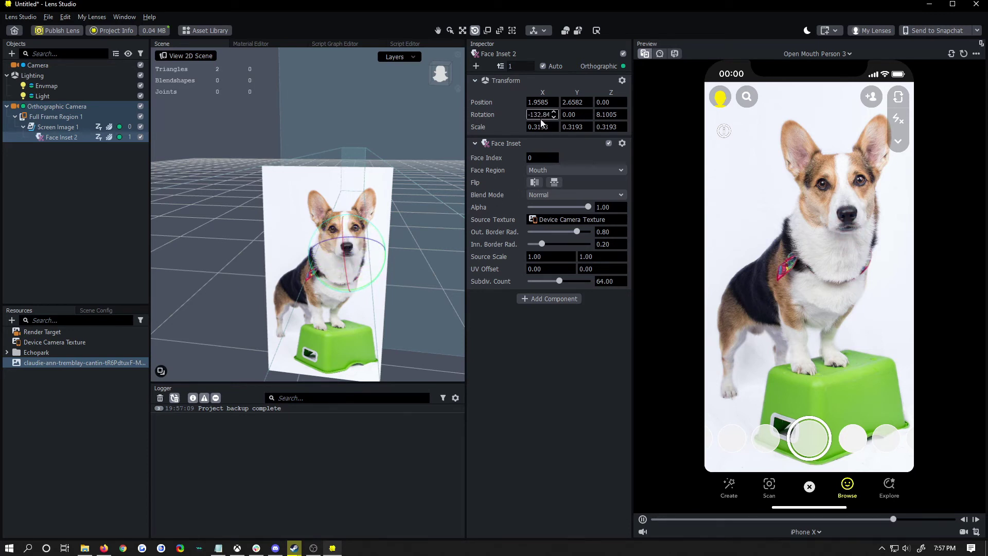
pyautogui.write('0')
pyautogui.press('Return')
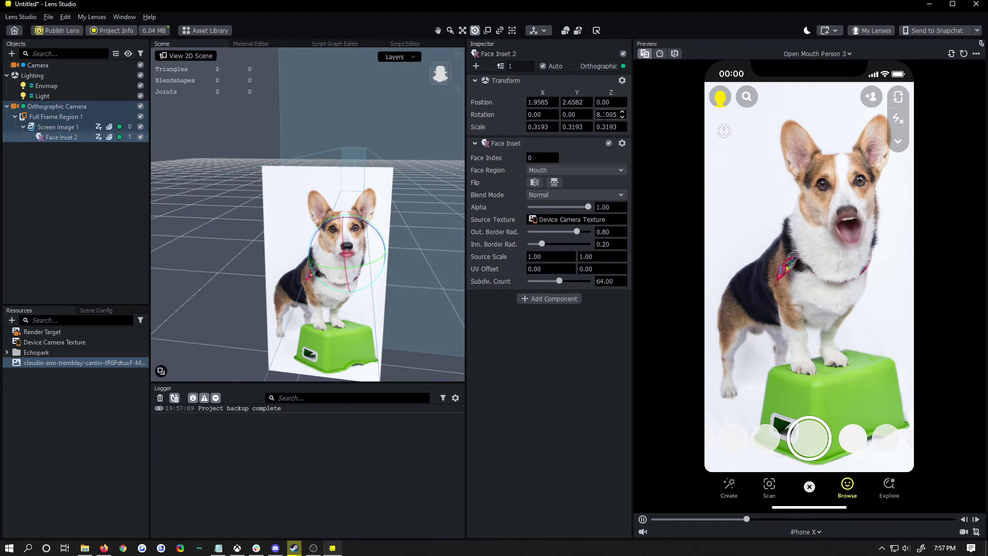
pyautogui.write('8')
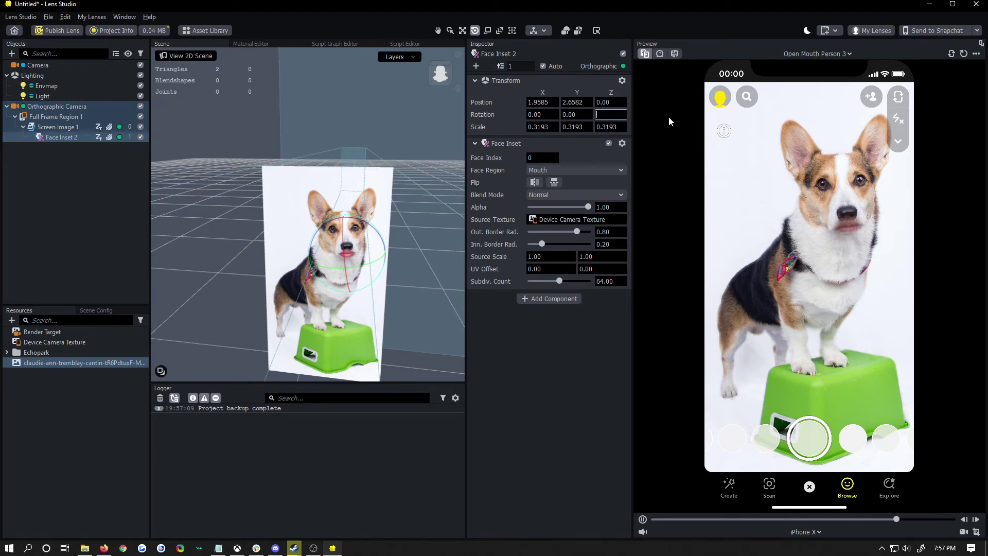
pyautogui.press('Return')
# Step: Set the mouth Face Inset's outer border radius to 0.65 and inner border radius to 0
pyautogui.moveTo(578, 232)
pyautogui.mouseDown()
pyautogui.moveTo(589, 233)
pyautogui.moveTo(550, 233)
pyautogui.moveTo(576, 256)
pyautogui.moveTo(530, 253)
pyautogui.mouseUp()
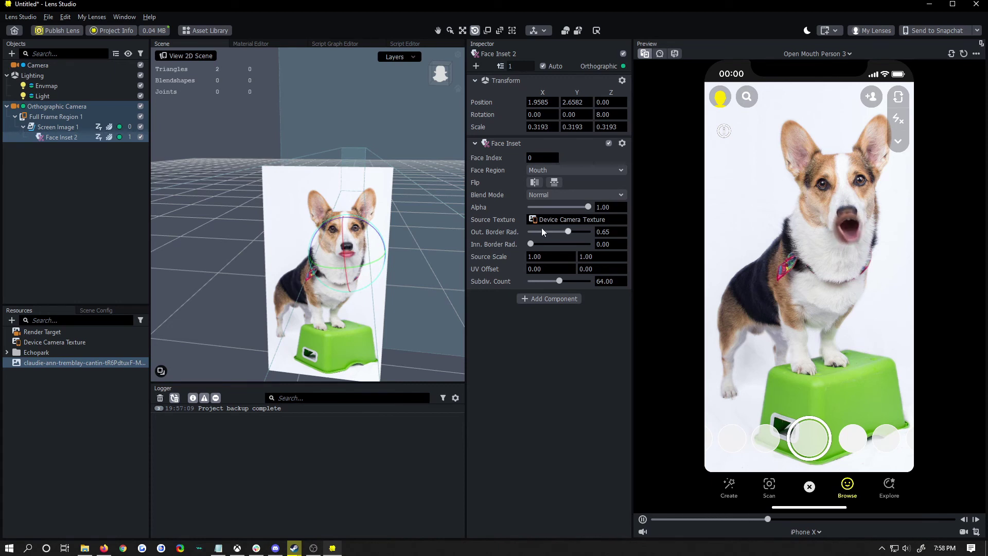
# Step: Duplicate Face Inset 2 into Face Inset 3 and set its Face Region to Left Eye
pyautogui.rightClick(48, 139)
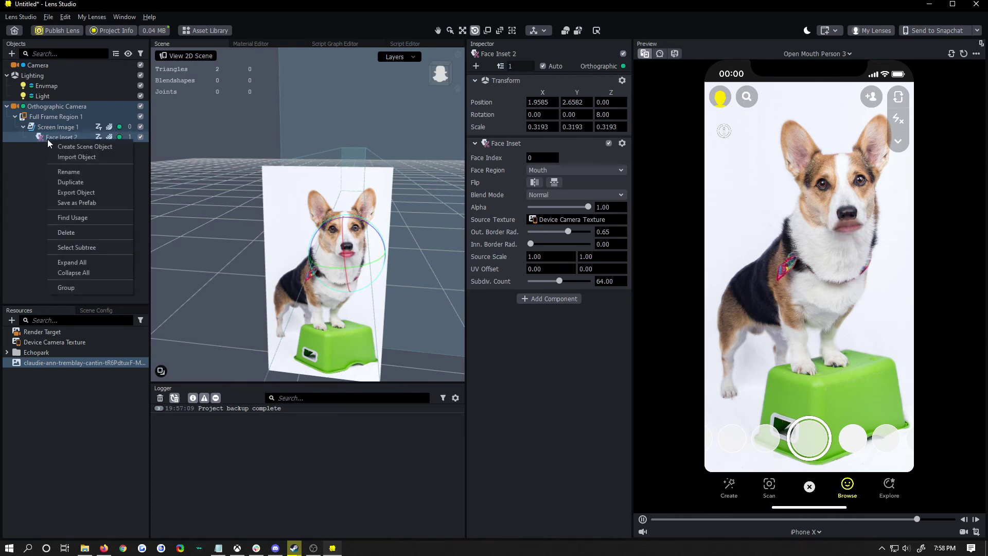
pyautogui.click(92, 184)
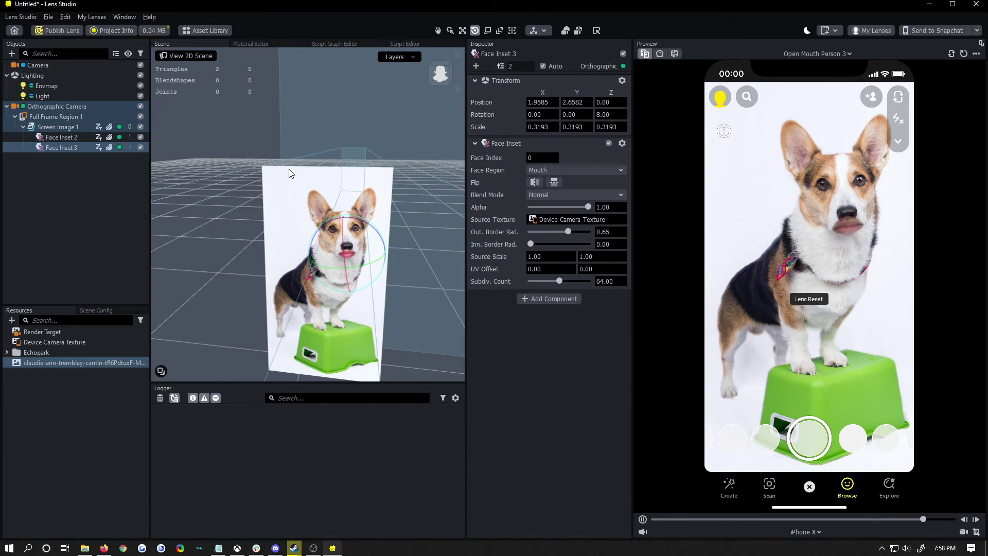
pyautogui.click(538, 169)
pyautogui.click(585, 154)
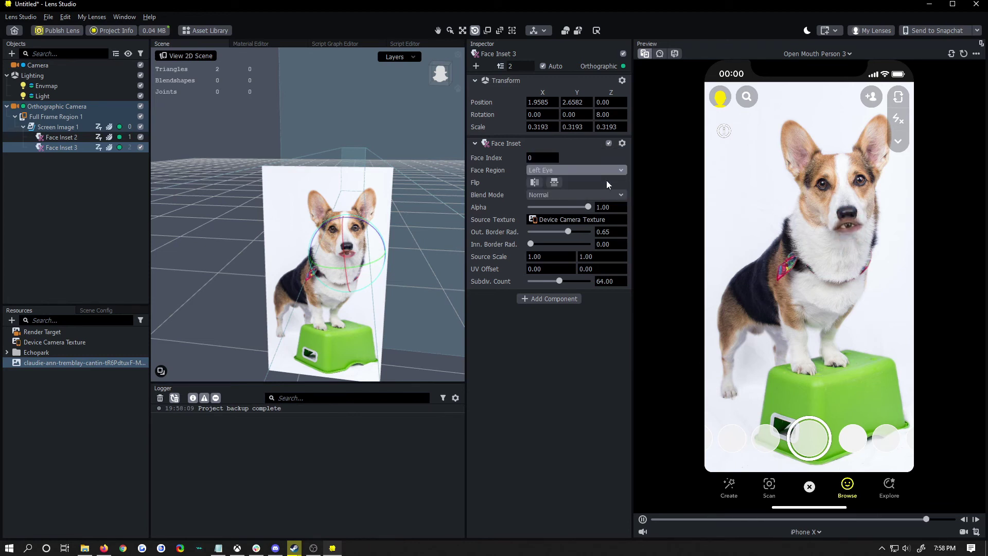
pyautogui.click(464, 30)
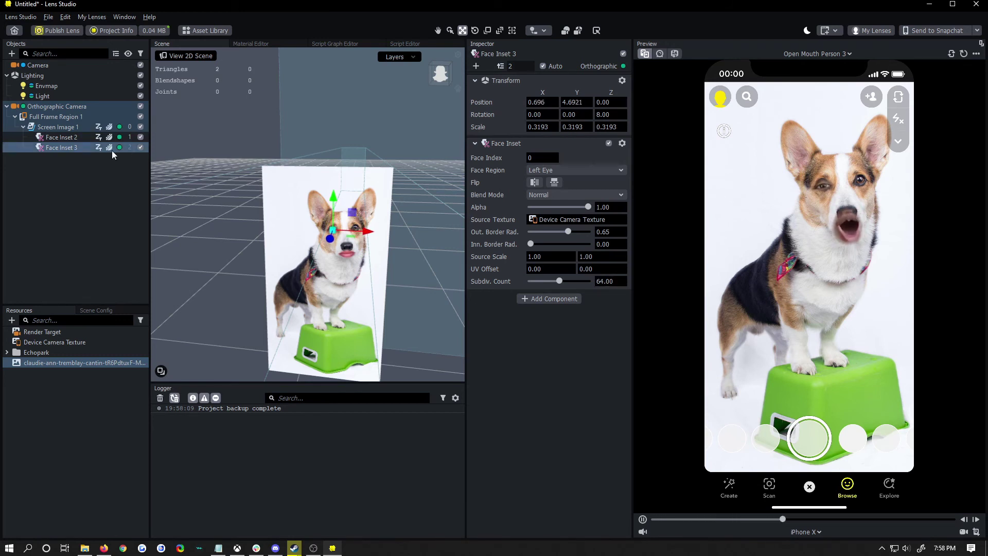
# Step: Duplicate the left-eye inset and move the copy right and up onto the corgi's other eye
pyautogui.rightClick(63, 149)
pyautogui.click(96, 197)
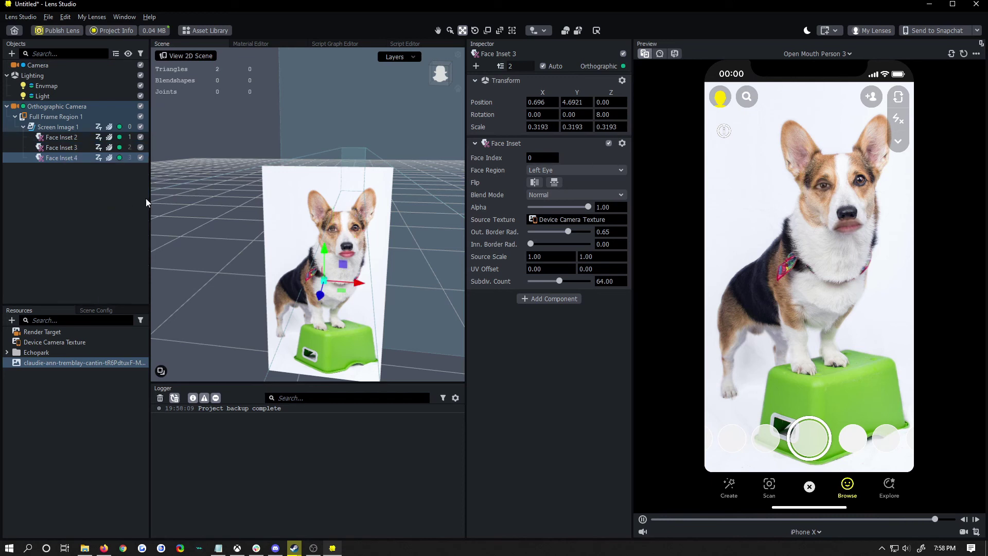
pyautogui.moveTo(389, 231); pyautogui.dragTo(394, 230)
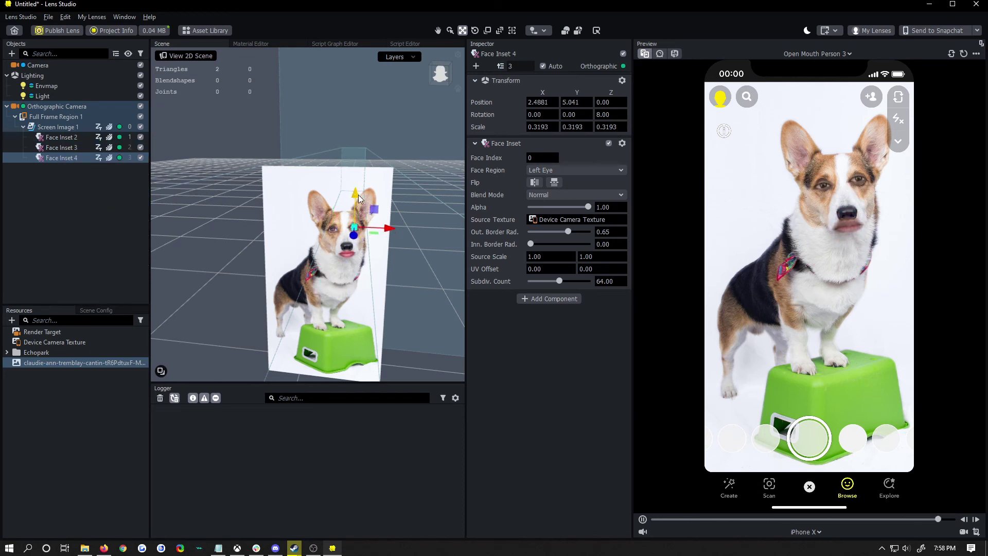
pyautogui.moveTo(355, 199); pyautogui.dragTo(361, 195)
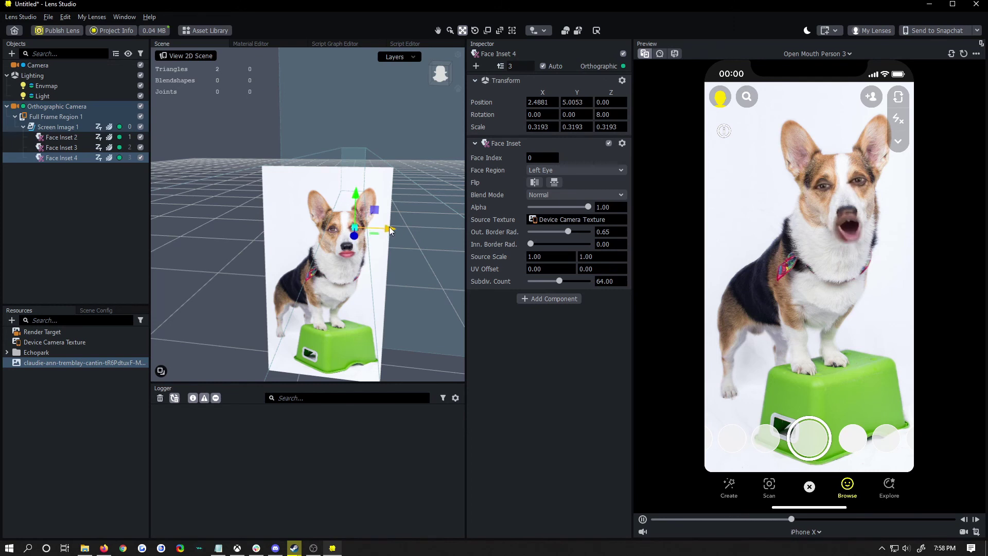
pyautogui.moveTo(388, 230); pyautogui.dragTo(394, 230)
# Step: Set Face Inset 4's Face Region to Right Eye
pyautogui.click(536, 170)
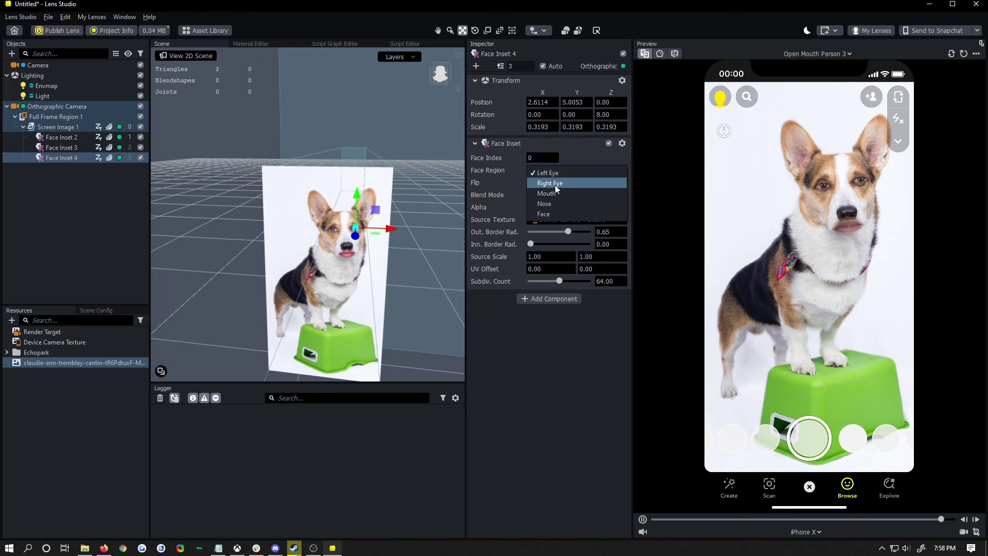
pyautogui.click(553, 184)
pyautogui.click(582, 174)
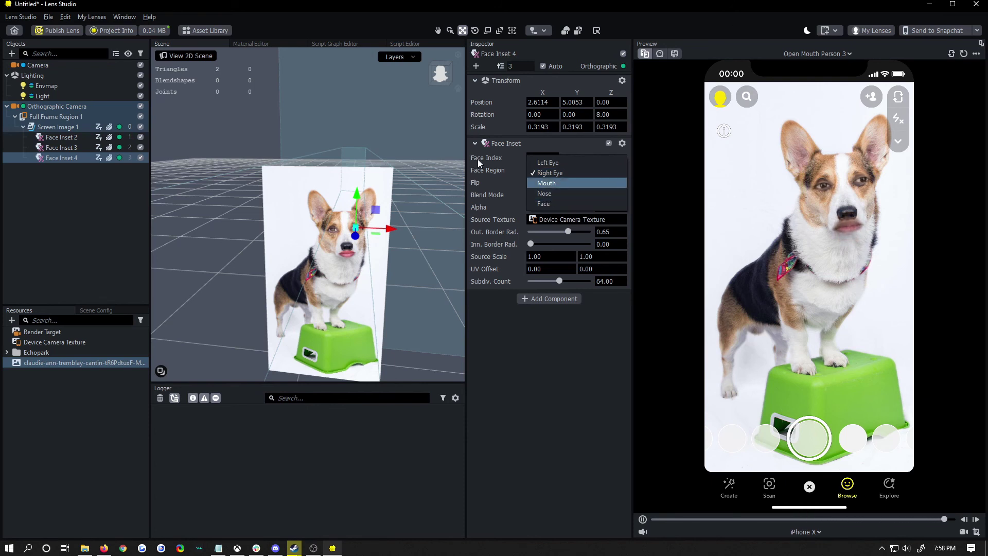
pyautogui.click(572, 398)
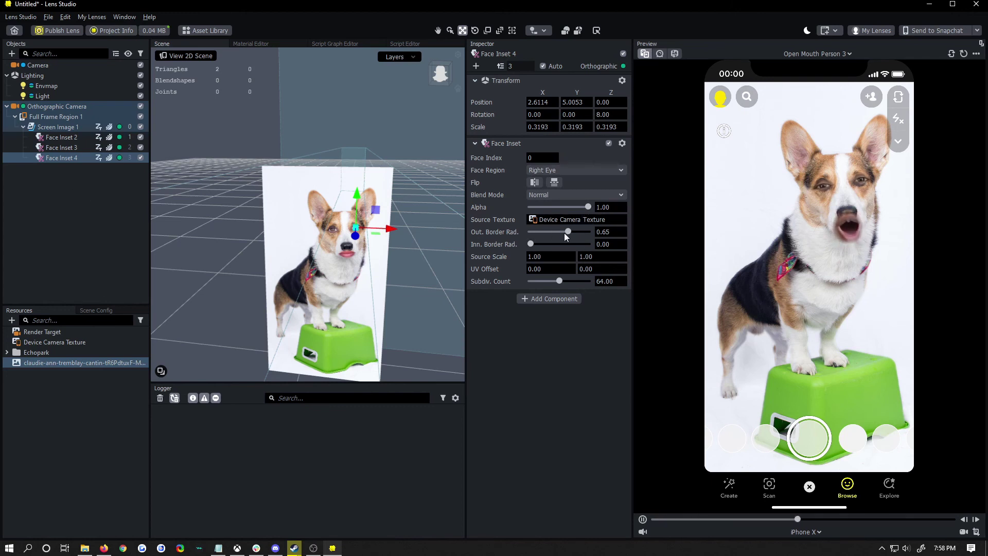
pyautogui.moveTo(538, 214); pyautogui.dragTo(660, 211)
pyautogui.click(795, 531)
pyautogui.click(775, 432)
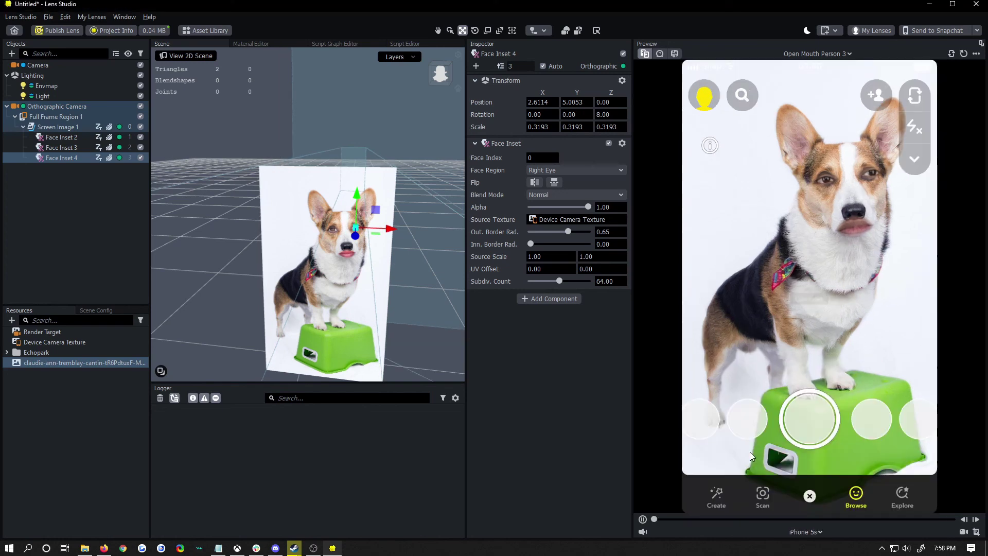
pyautogui.click(819, 533)
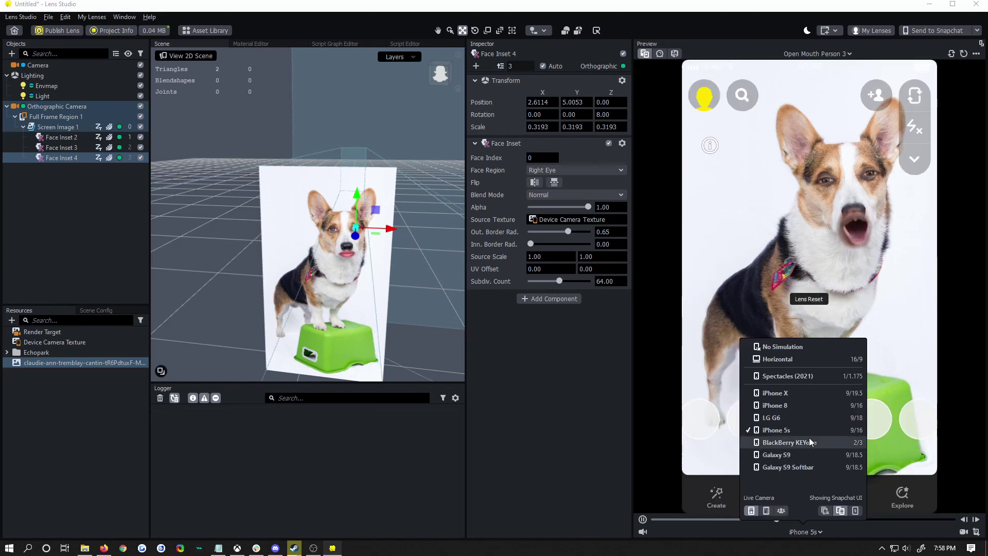
pyautogui.click(804, 411)
pyautogui.click(806, 531)
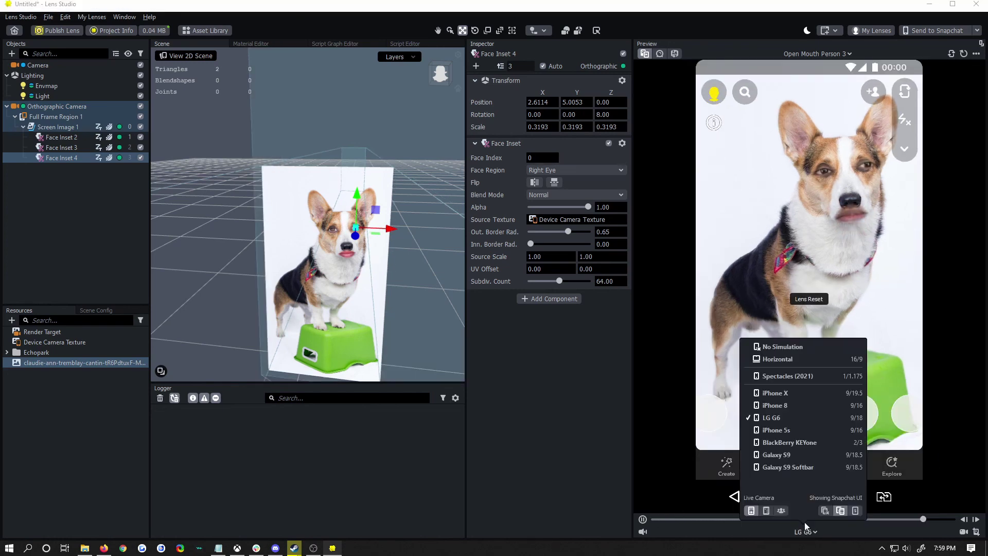
pyautogui.click(794, 405)
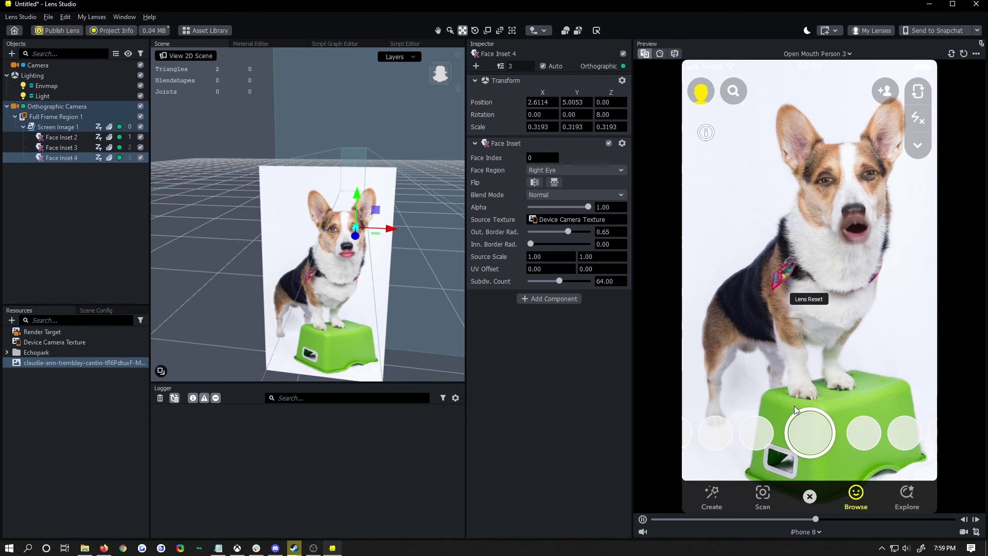
pyautogui.click(806, 531)
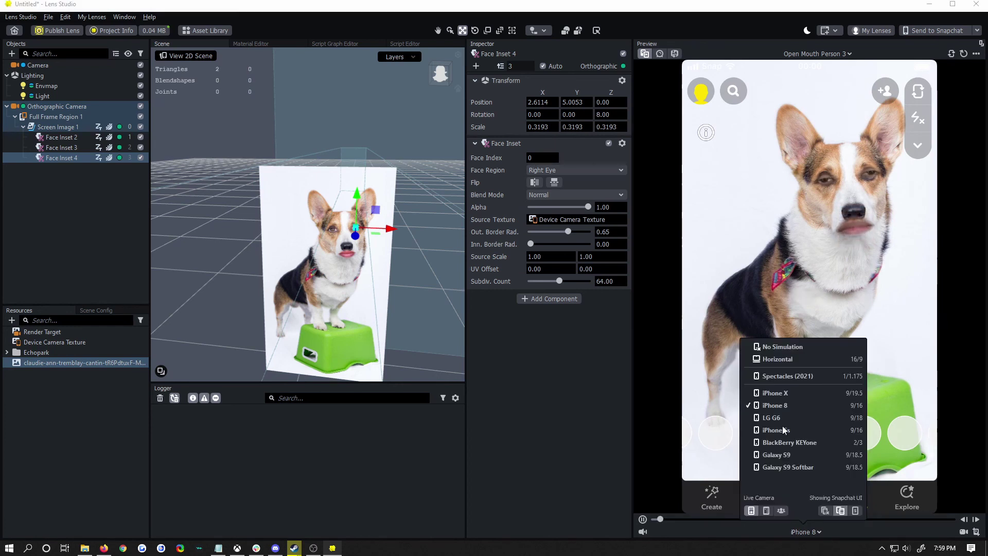
pyautogui.click(783, 426)
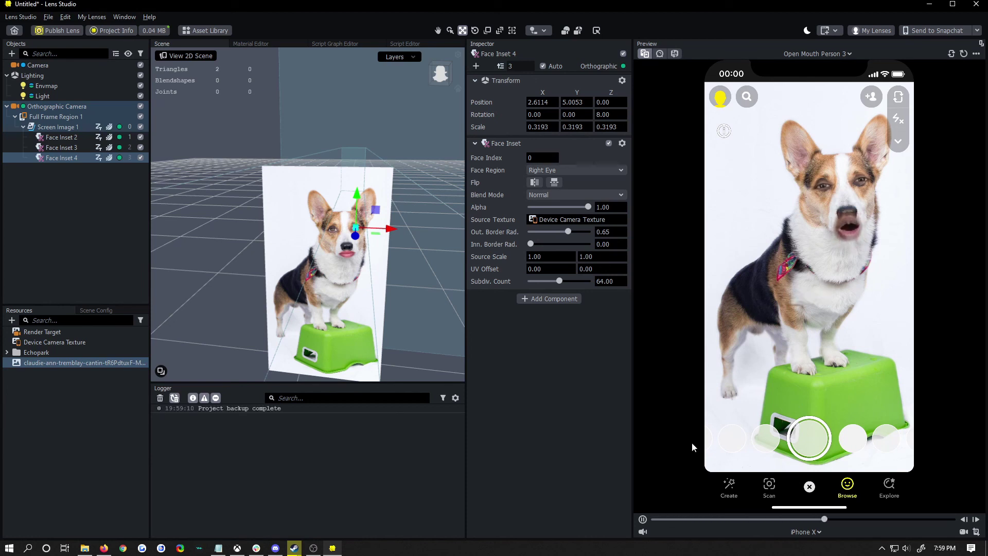
pyautogui.click(798, 532)
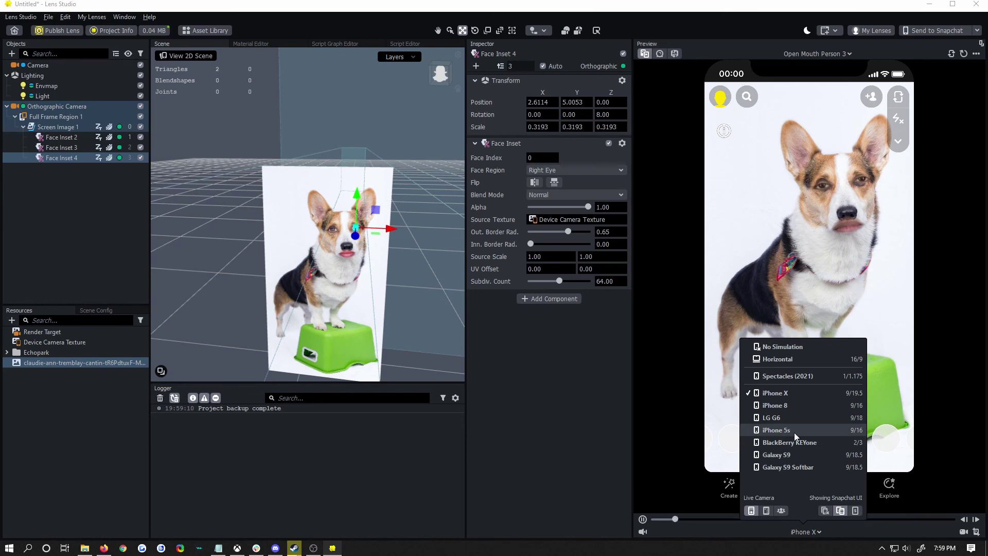
pyautogui.click(798, 442)
pyautogui.click(814, 530)
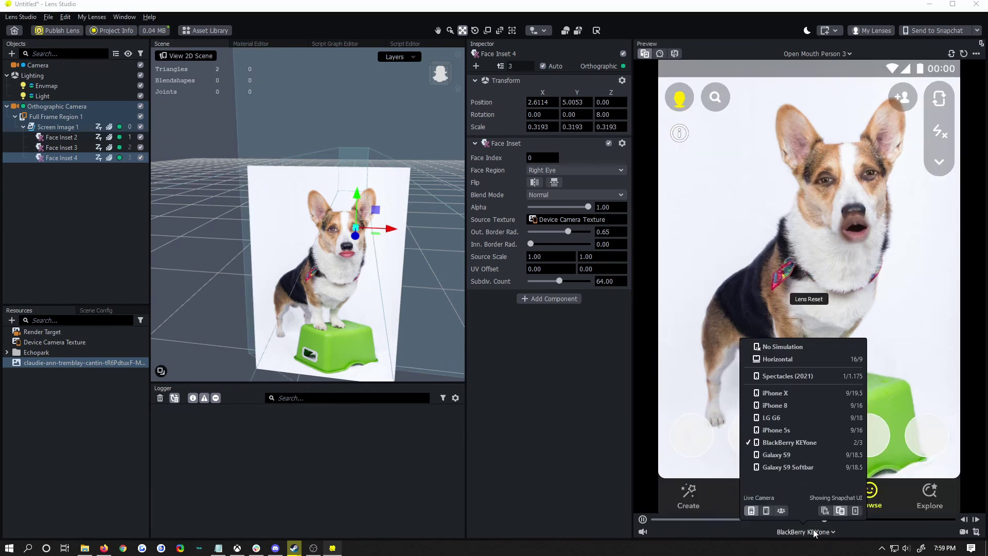
pyautogui.click(782, 455)
pyautogui.click(815, 531)
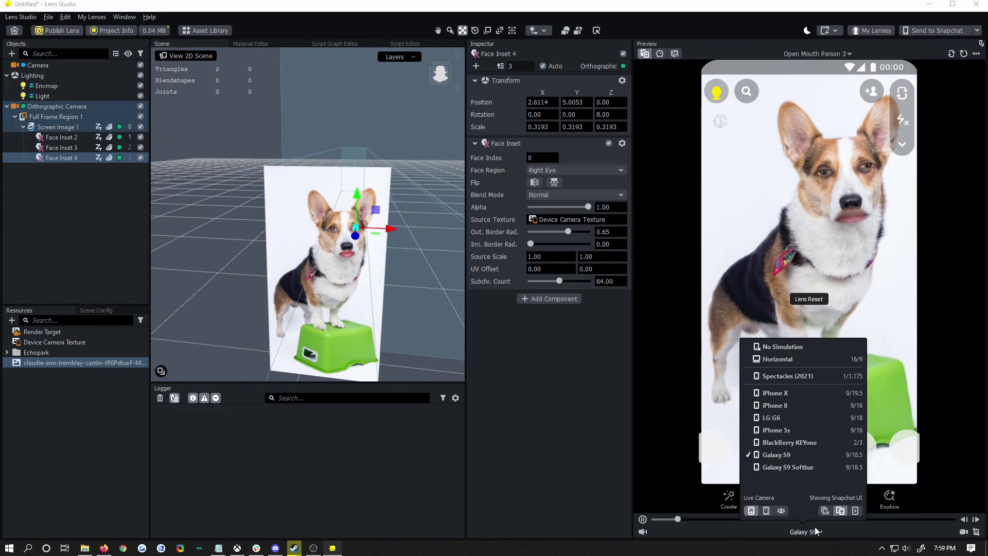
pyautogui.click(800, 394)
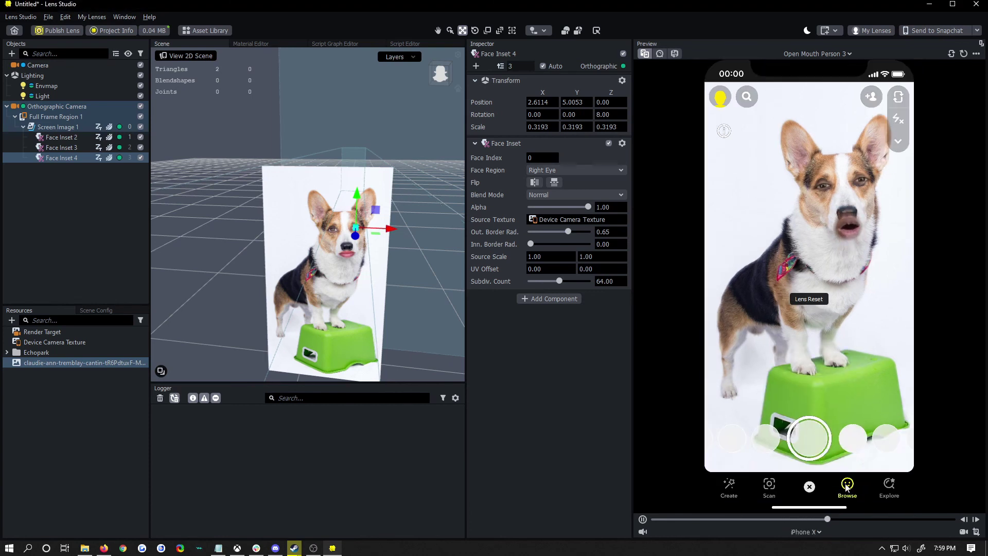